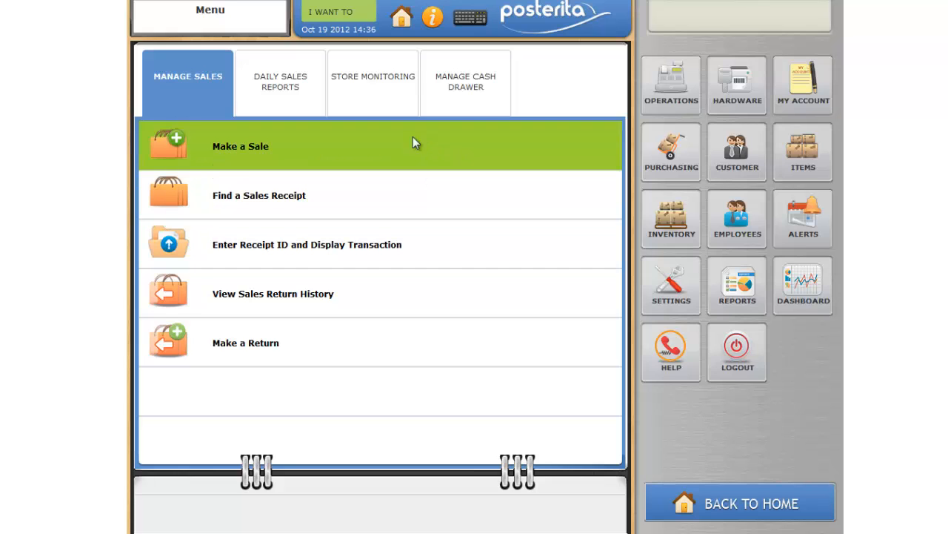
Create a new item and name it "Medical Consulting"
left_click(782, 148)
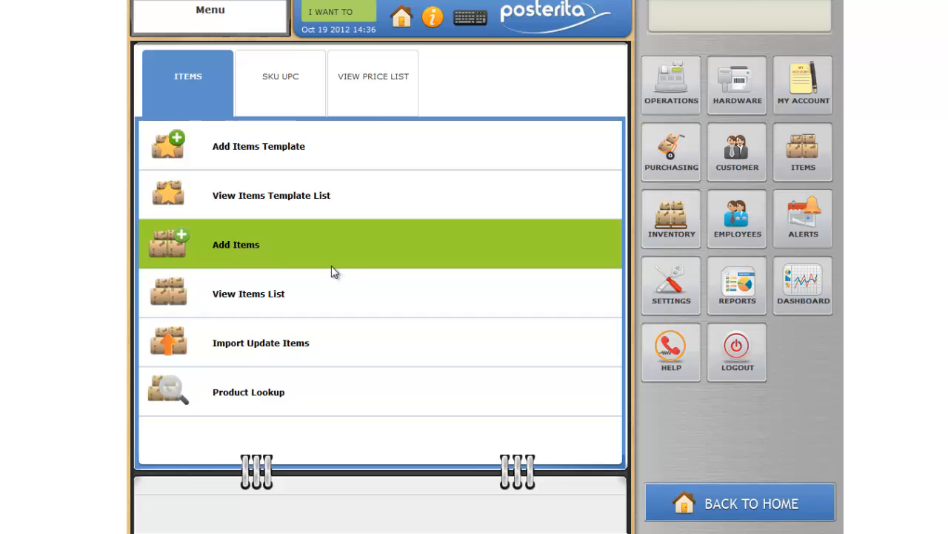
left_click(283, 236)
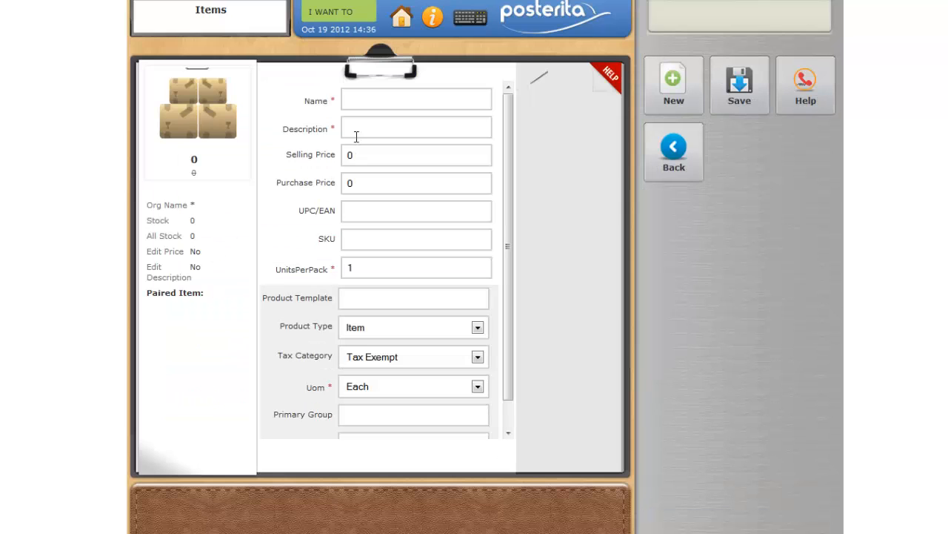
left_click(375, 98)
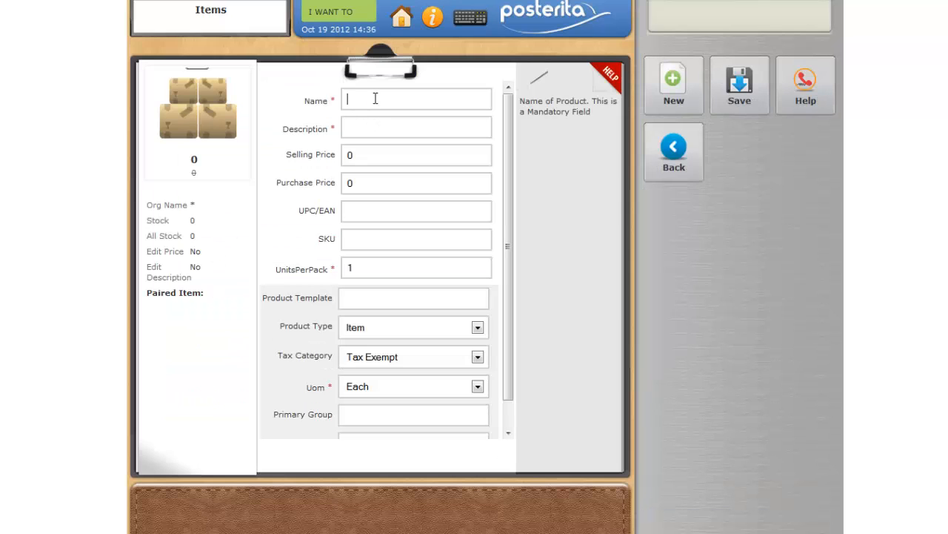
type("Medical Consulting")
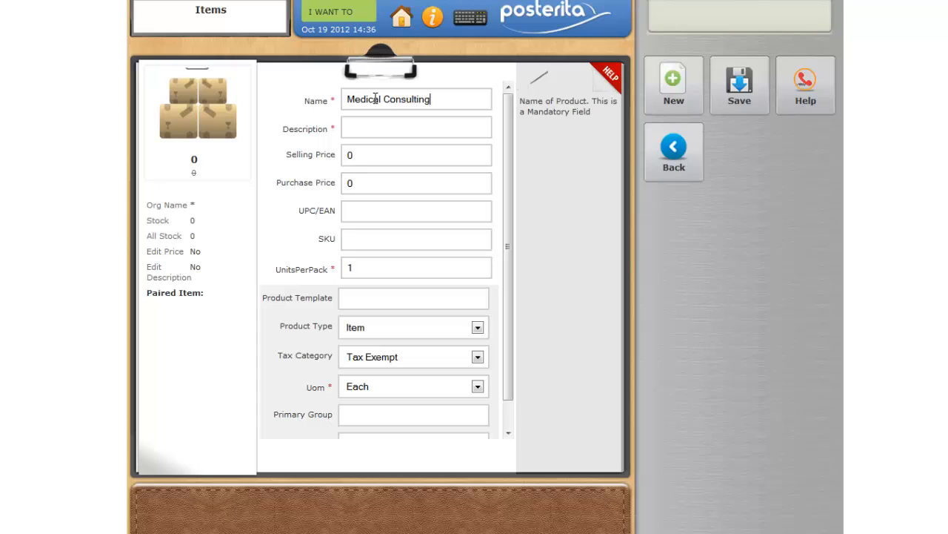
Give the new item the description "Diagnosis" and a selling price of 50.00
key("Tab")
type("Diagnosis")
left_click(353, 155)
key("BackSpace")
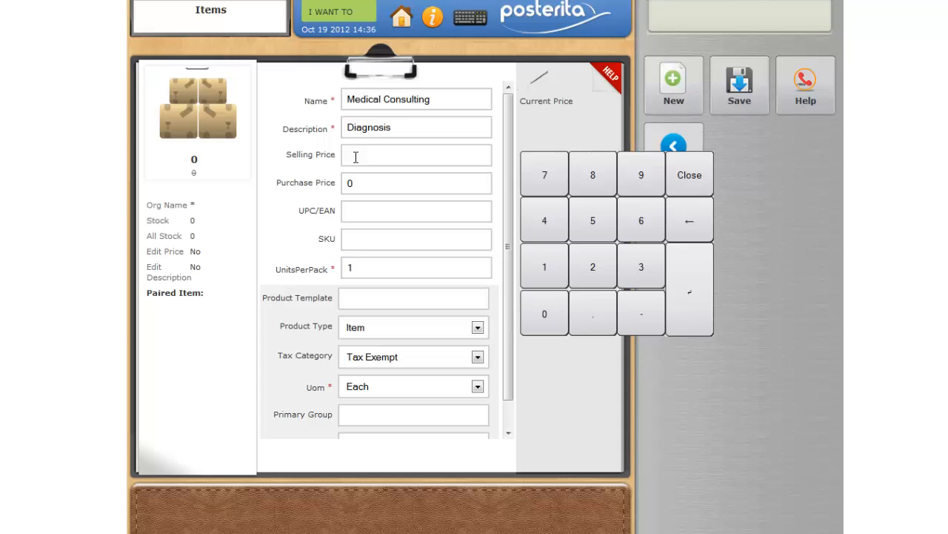
type("50.00")
Set the item's product type to Service and its tax category to VAT
left_click(478, 328)
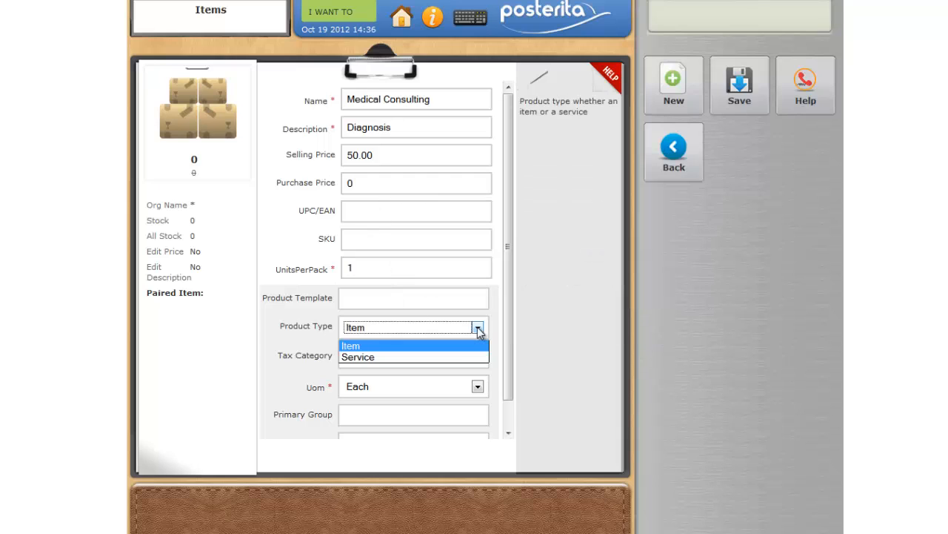
left_click(453, 357)
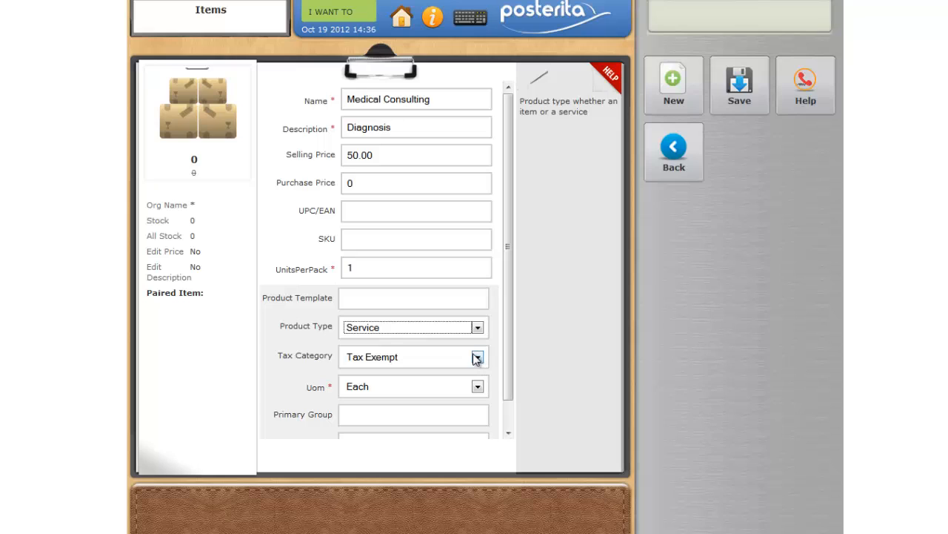
left_click(477, 358)
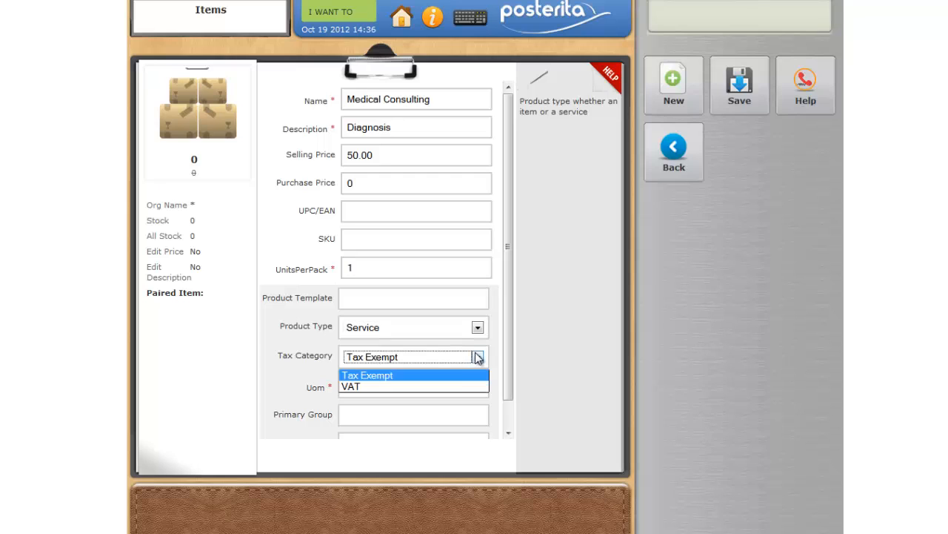
left_click(452, 386)
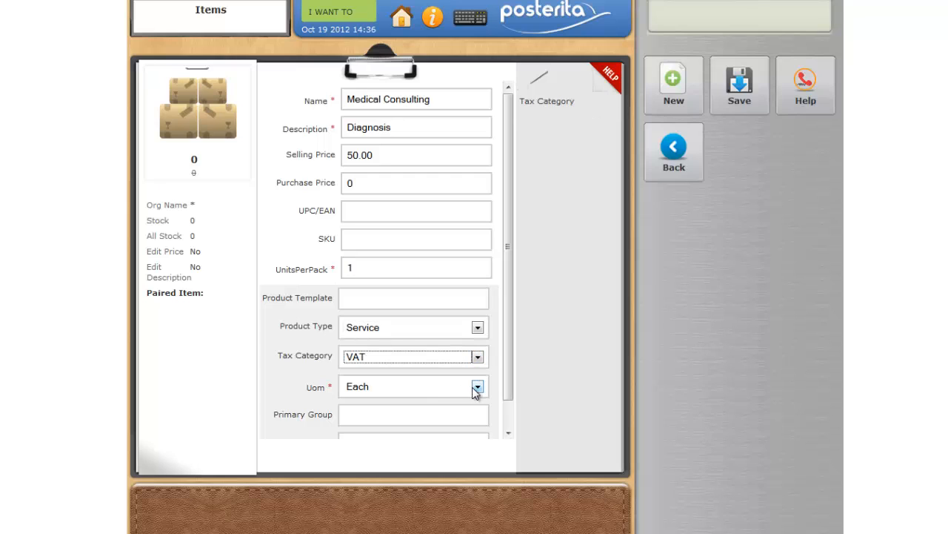
Set the unit of measure to Hour and the primary group to "Medical Service", and save the item
left_click(478, 387)
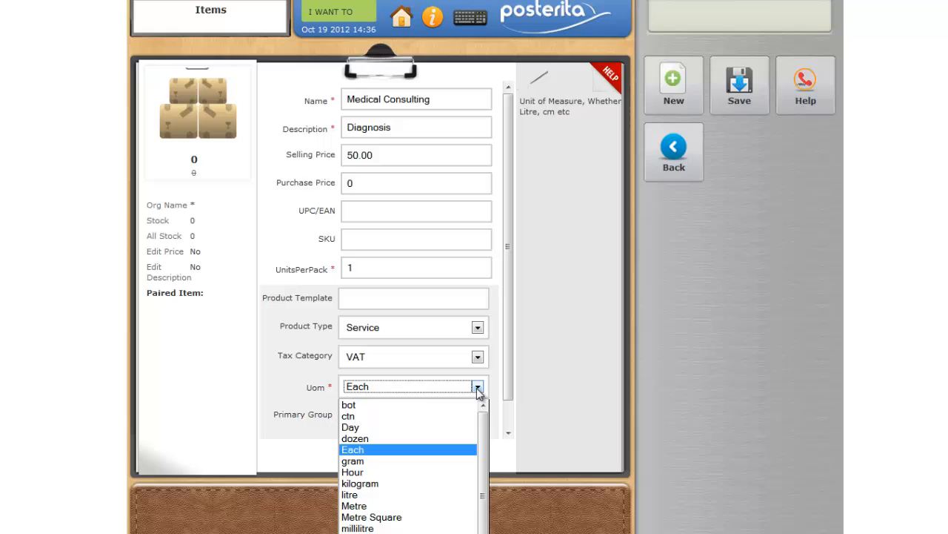
left_click(428, 472)
left_click(396, 414)
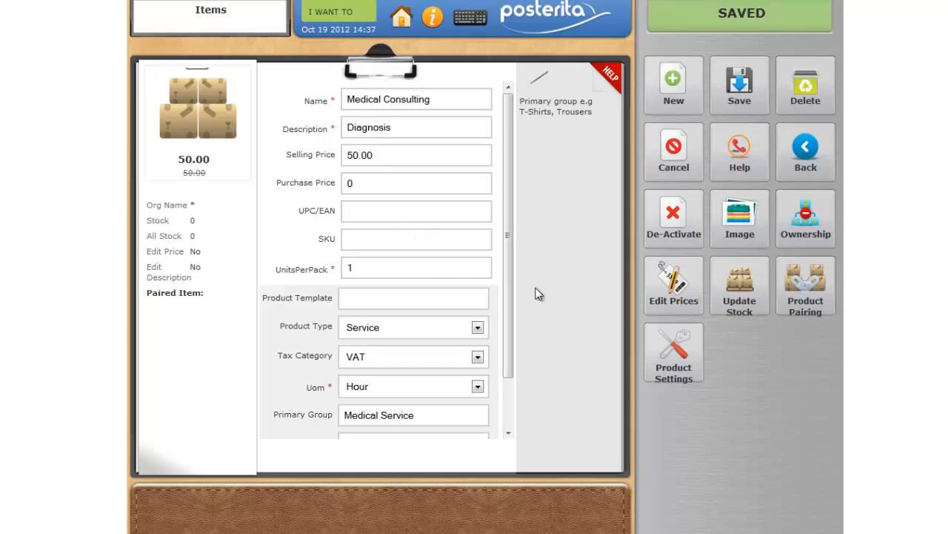
Enable Description on Fly in the item's product settings and save the item
left_click(672, 377)
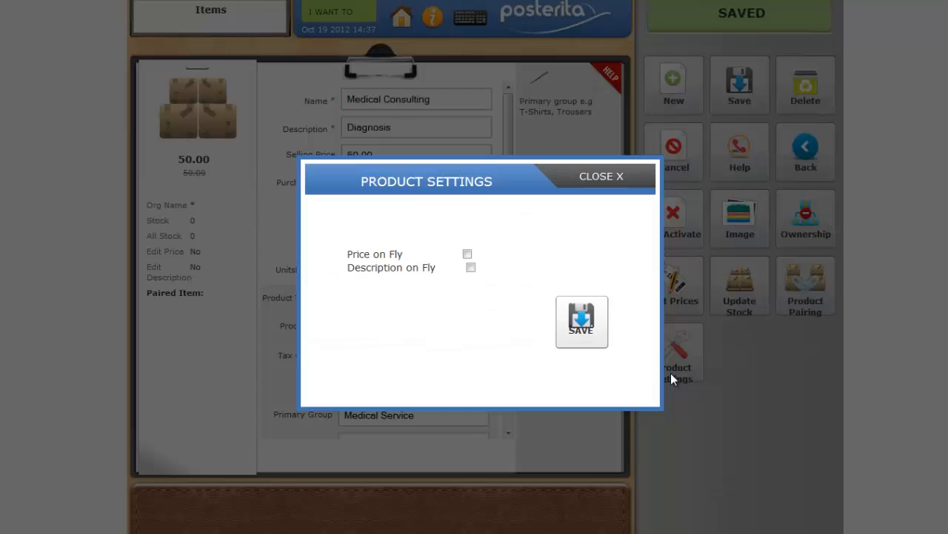
left_click(472, 269)
left_click(583, 320)
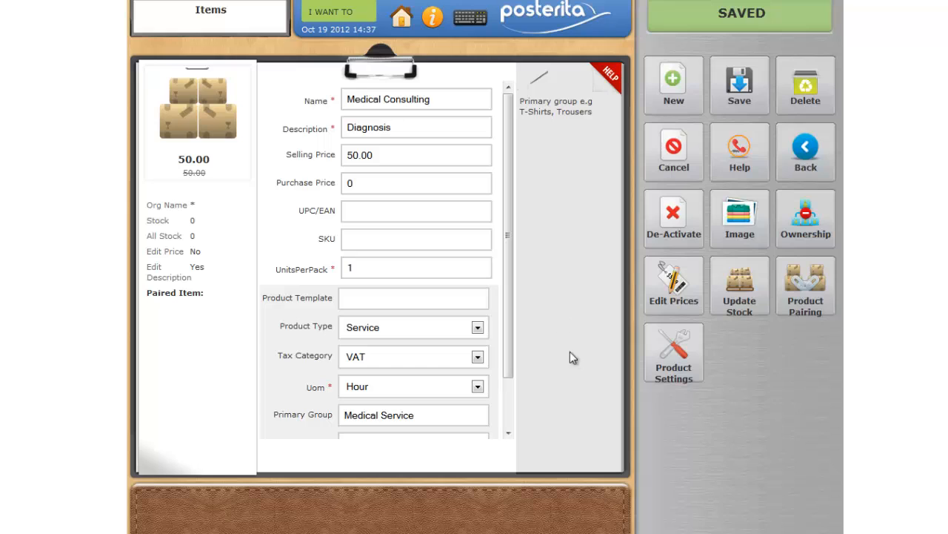
left_click(725, 88)
Return to the home menu and log out of the account
left_click(400, 18)
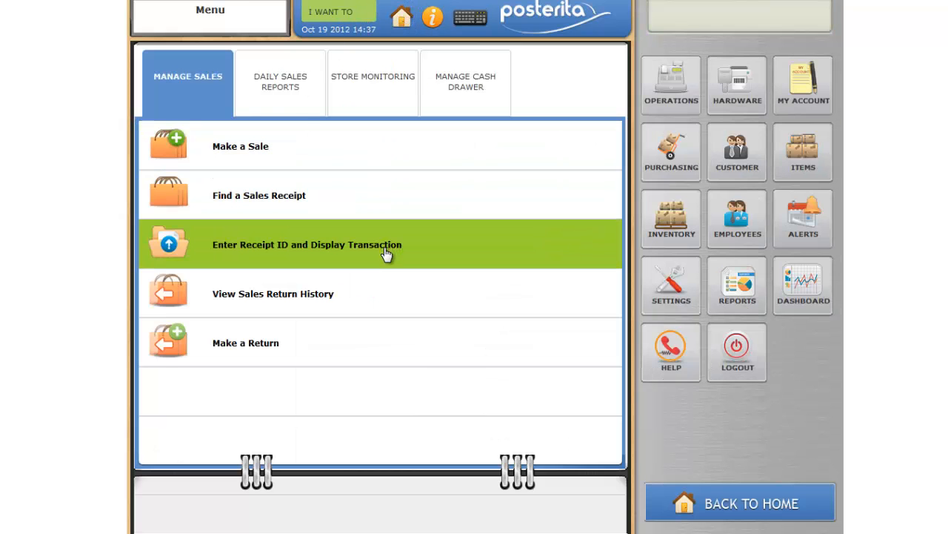
left_click(384, 250)
left_click(343, 17)
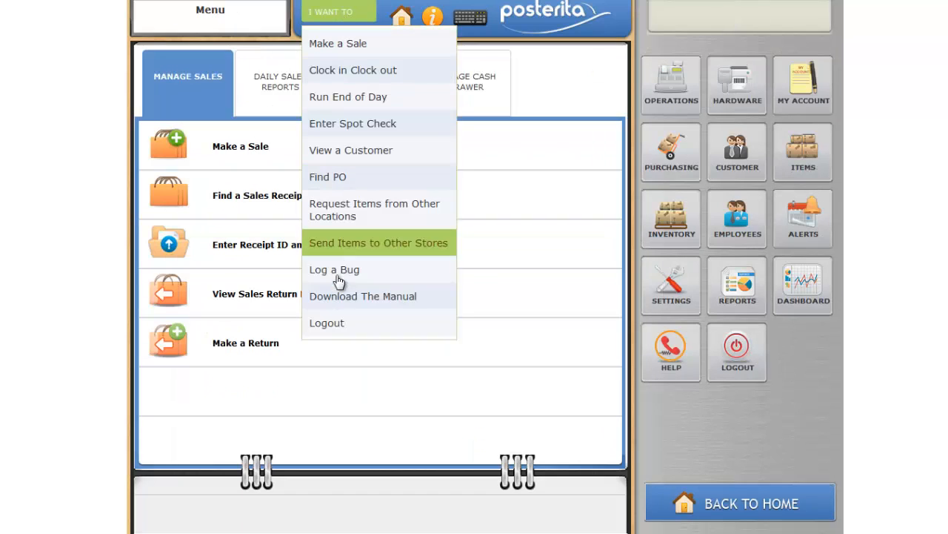
left_click(330, 320)
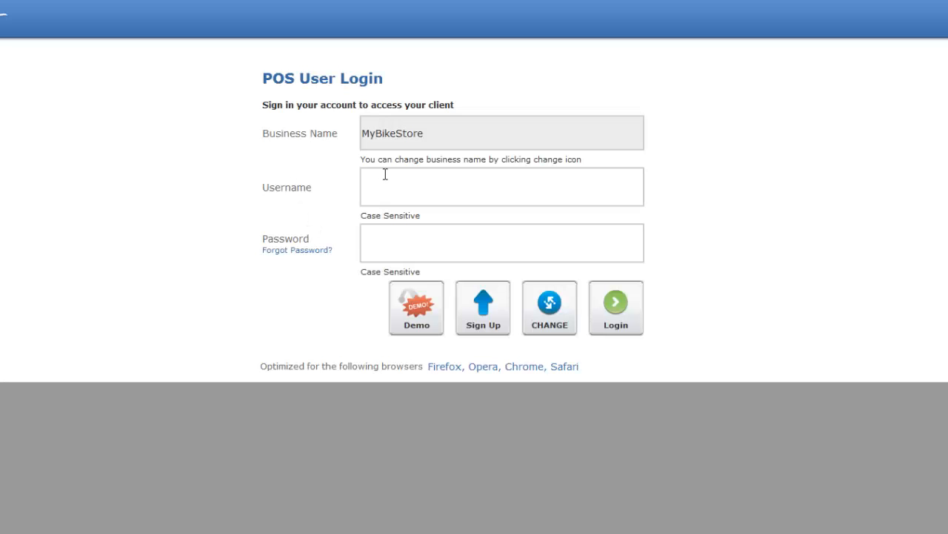
Sign in to the MyBikeStore business with the username Admin and the account password
type("Admin")
key("Tab")
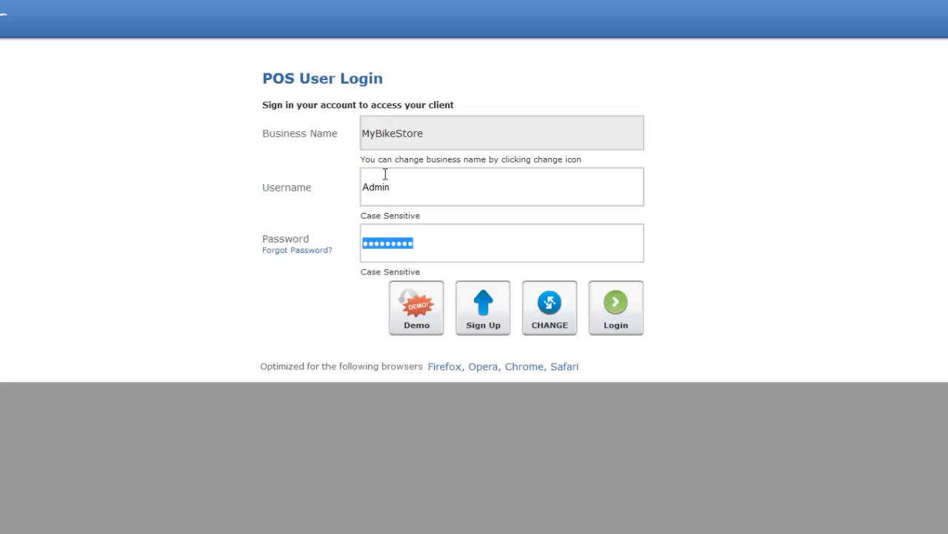
left_click(617, 305)
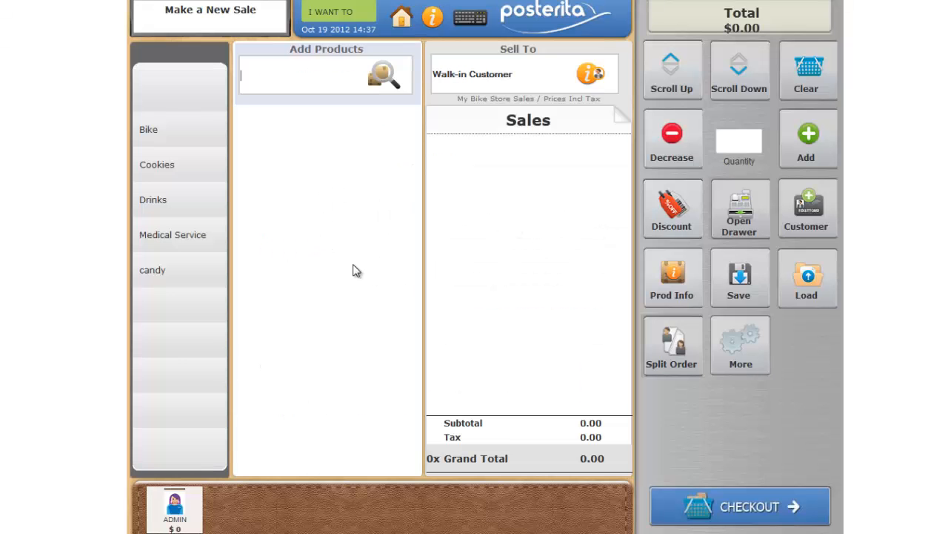
Add the Medical Consulting service to the new sale with the on-the-fly description "diagnosis"
left_click(196, 236)
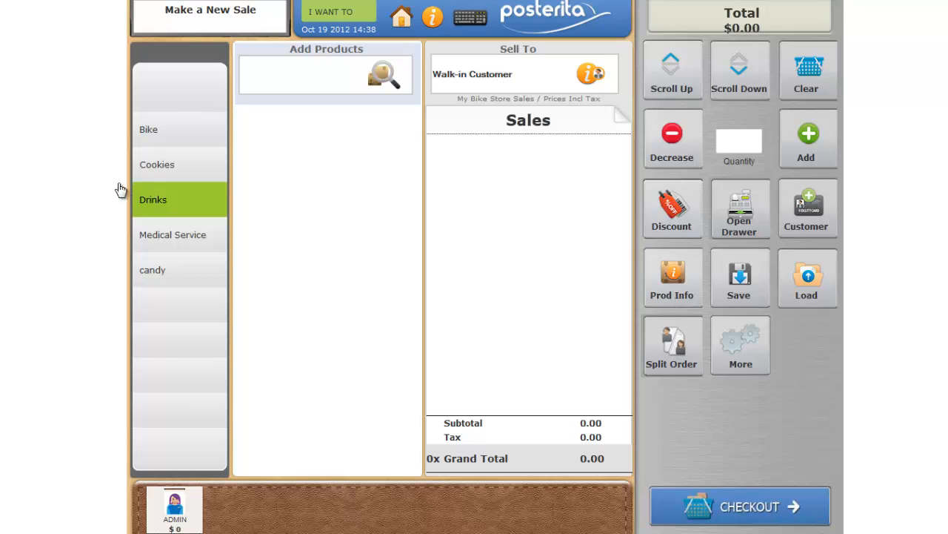
left_click(163, 236)
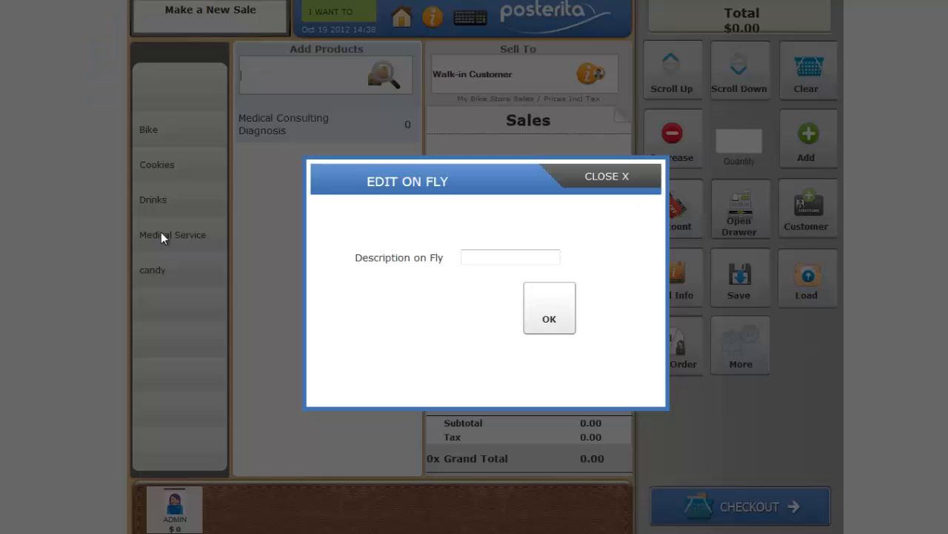
left_click(478, 257)
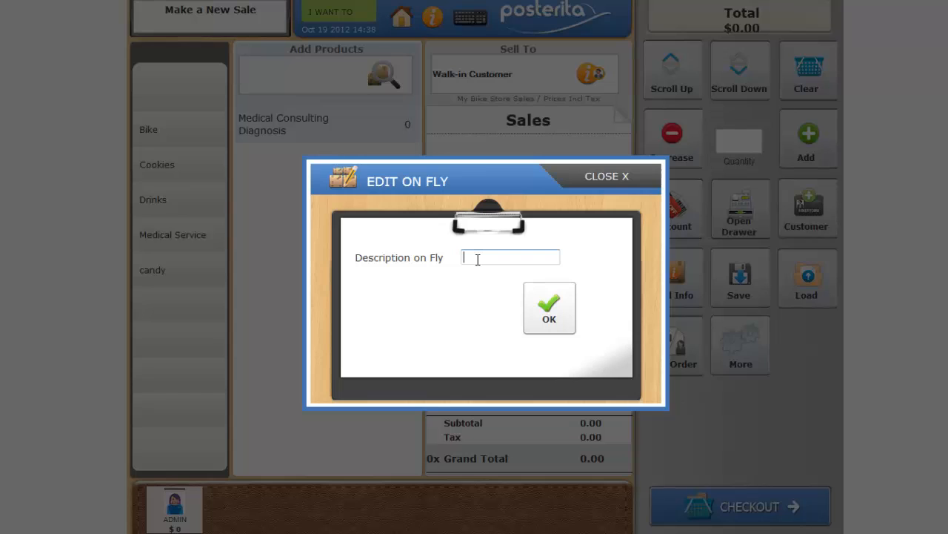
type("diagnosis")
left_click(558, 300)
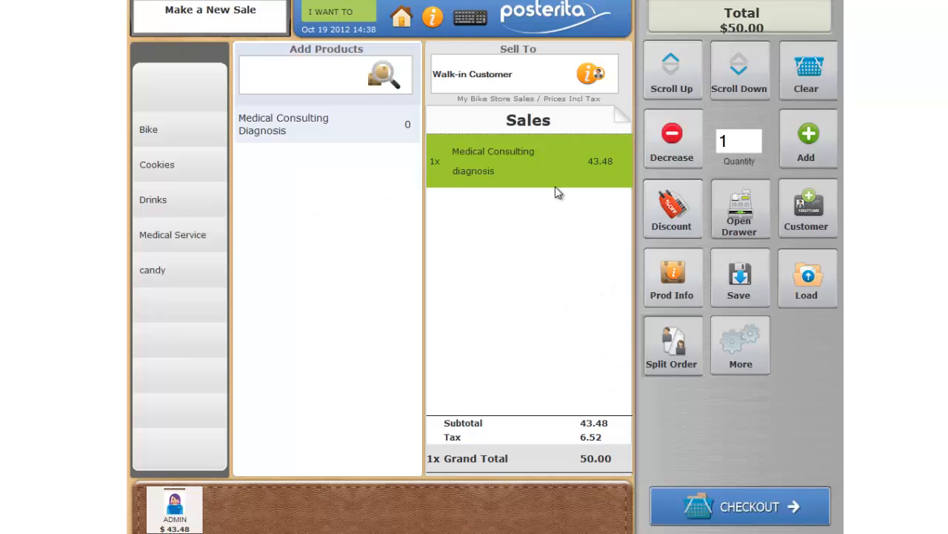
Start a cash checkout for the sale and close the payment dialog without tendering an amount
left_click(739, 508)
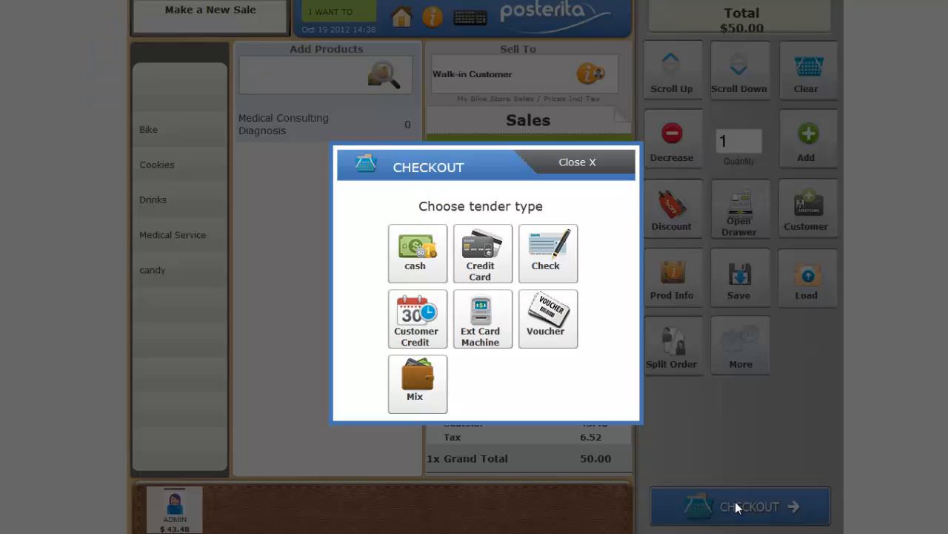
left_click(410, 256)
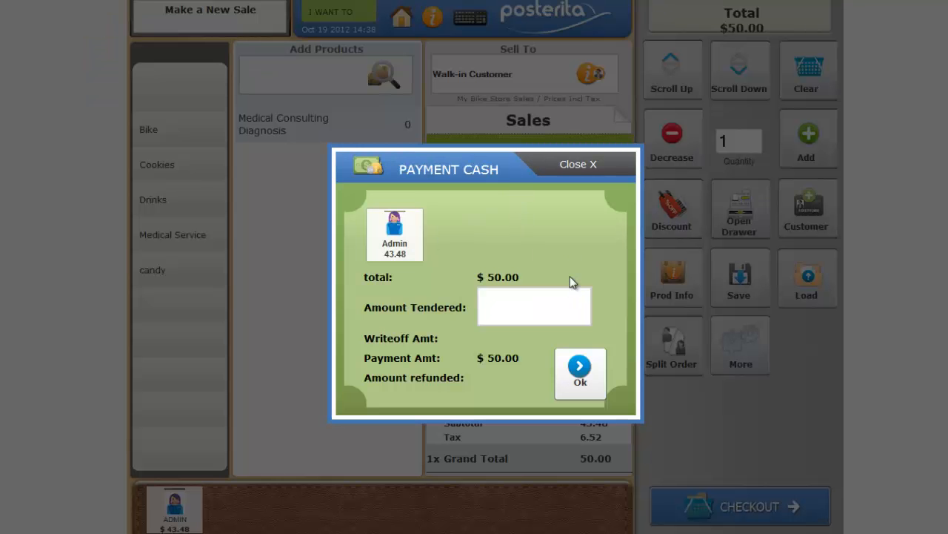
left_click(577, 164)
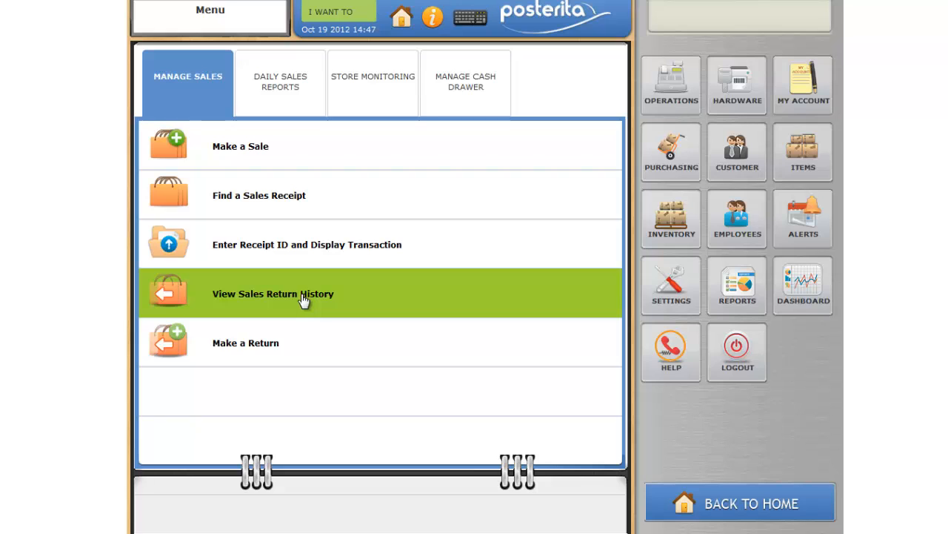
List the products in the item list and view the product info of Medical Consulting
left_click(805, 150)
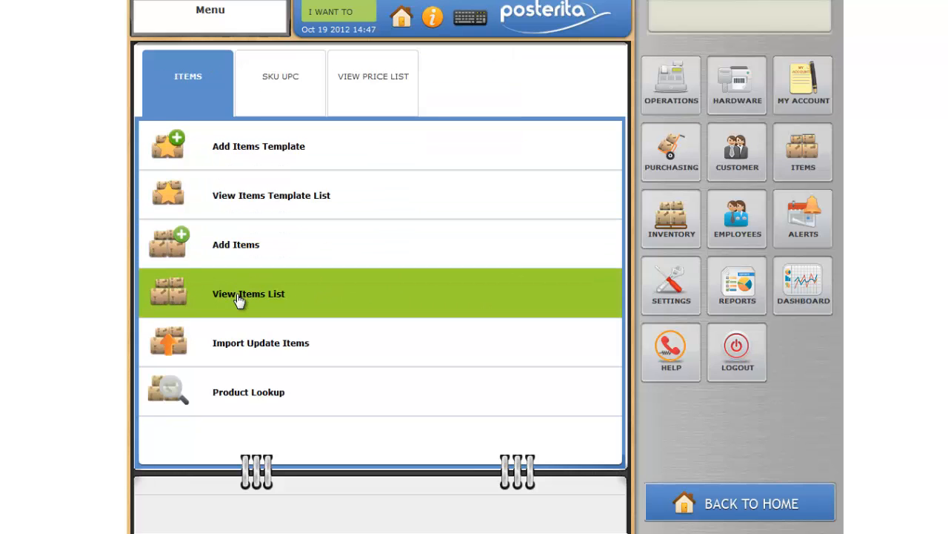
left_click(243, 300)
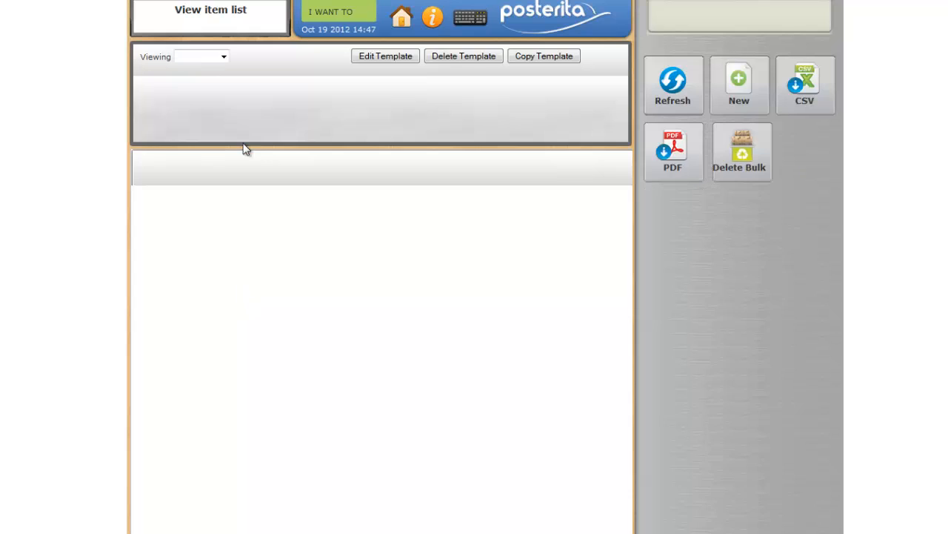
left_click(223, 57)
left_click(215, 79)
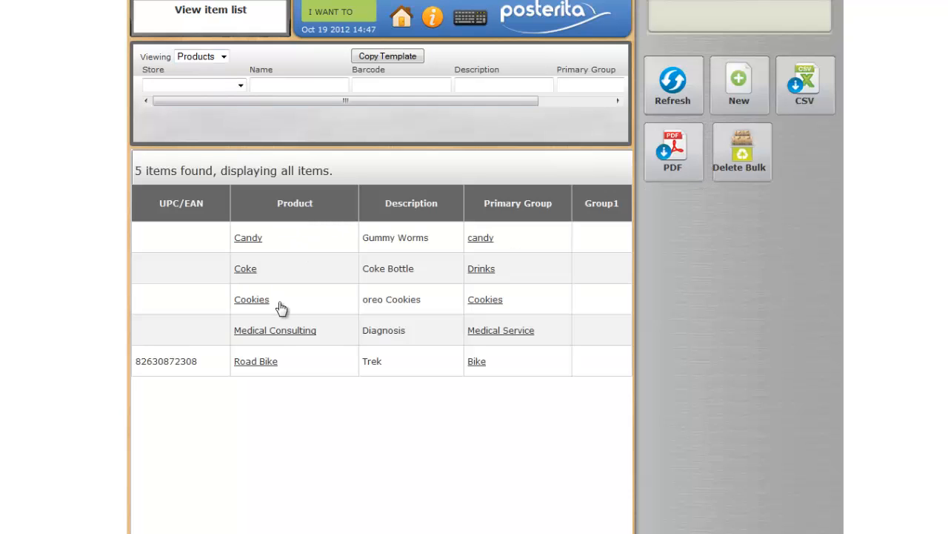
left_click(279, 335)
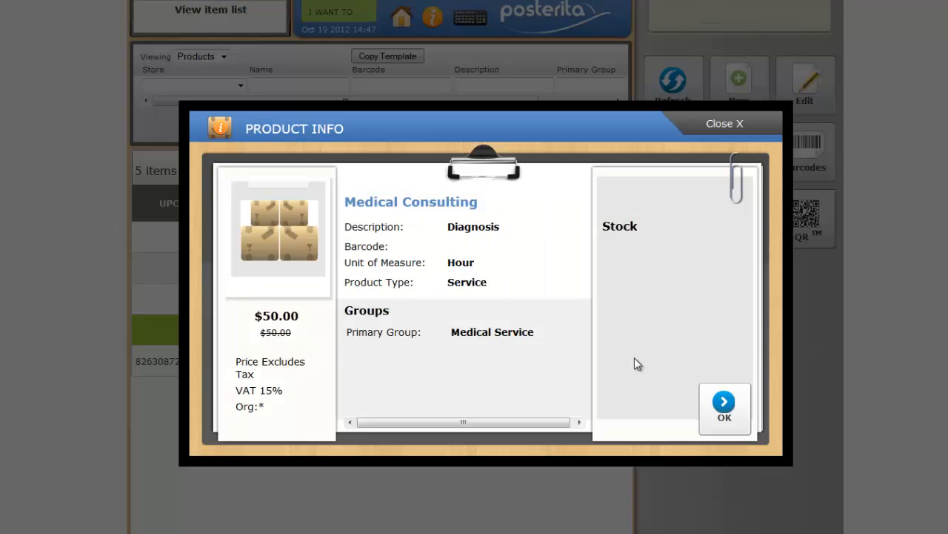
left_click(716, 415)
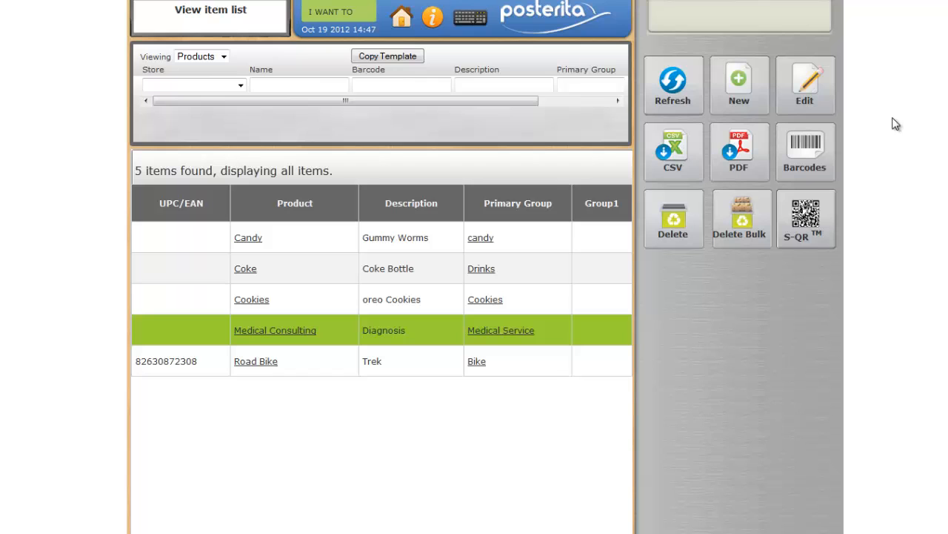
Edit Medical Consulting's product settings to enable Price on Fly and disable Description on Fly, and save the item
left_click(816, 95)
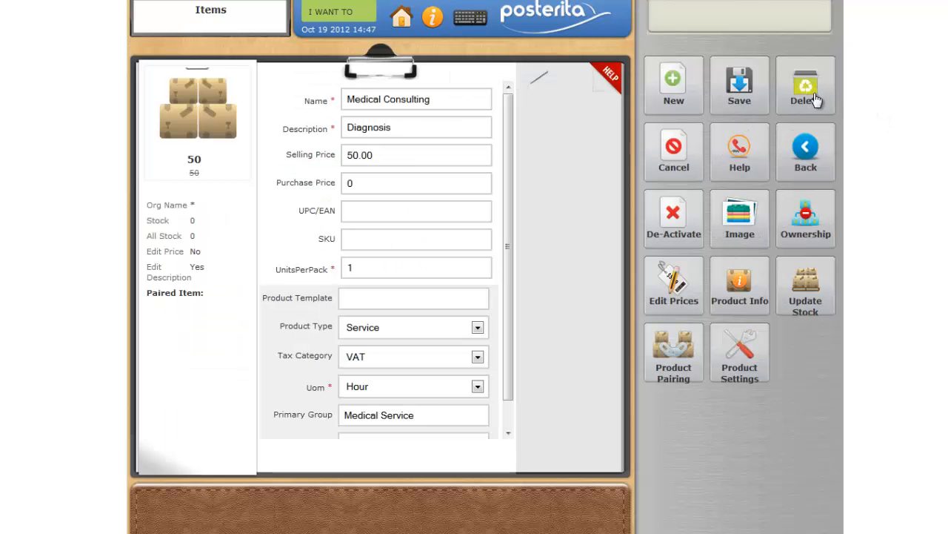
left_click(738, 339)
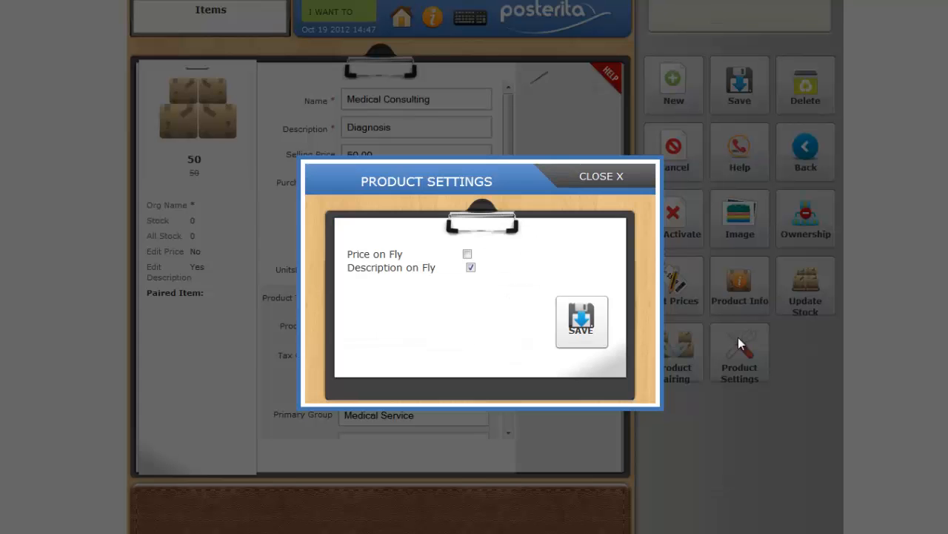
left_click(470, 267)
left_click(580, 334)
left_click(741, 87)
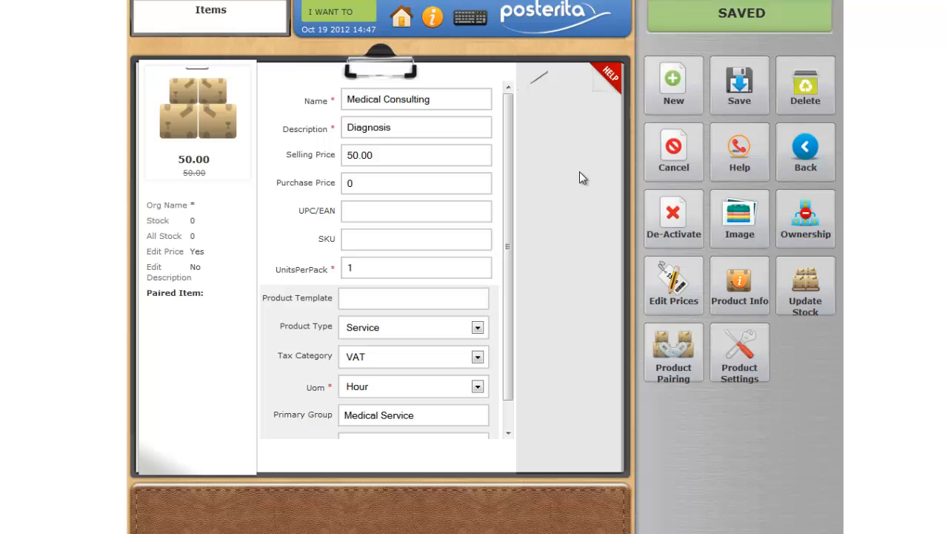
Start a new sale and remove the Coke, Cookies and Road Bike lines from it
left_click(353, 21)
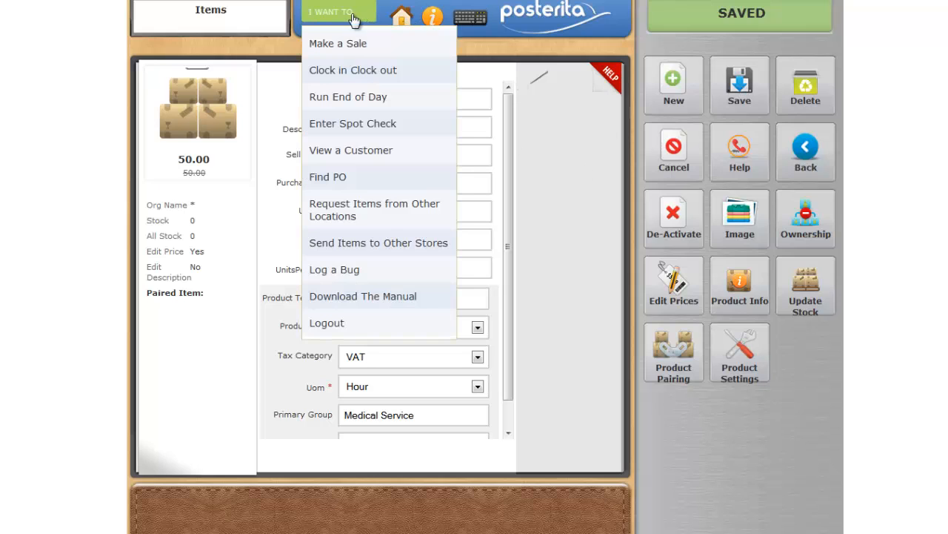
left_click(348, 45)
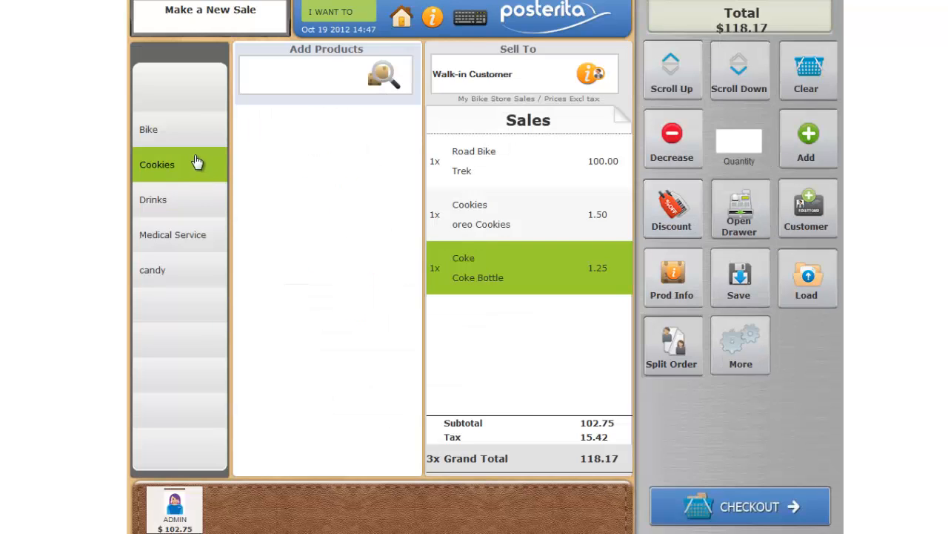
left_click(667, 152)
left_click(666, 151)
left_click(667, 152)
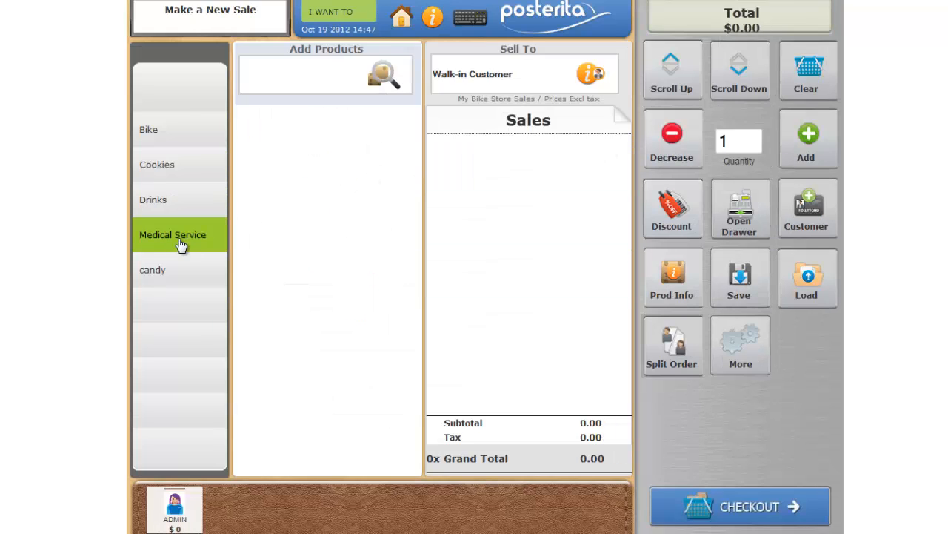
Add Medical Consulting from the Medical Service group to the sale with an on-the-fly price of 75
left_click(182, 246)
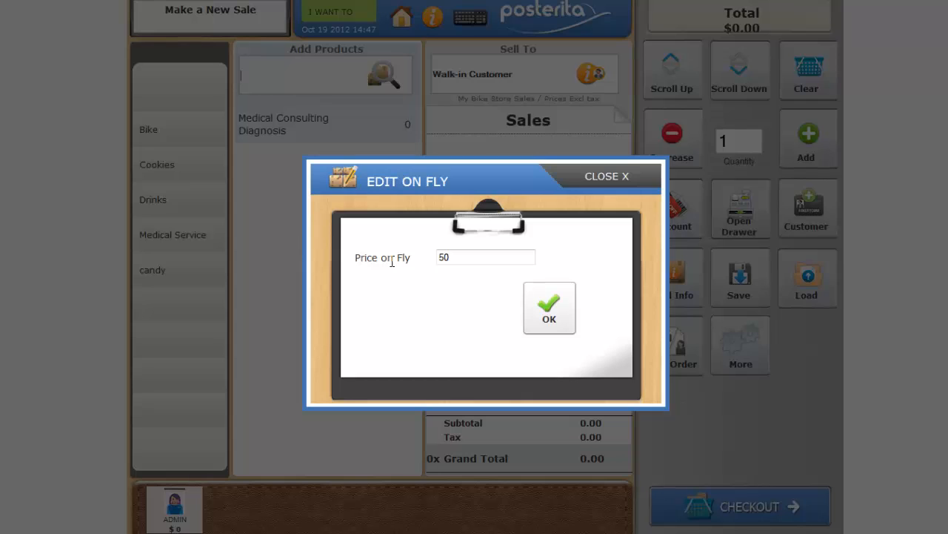
left_click(459, 257)
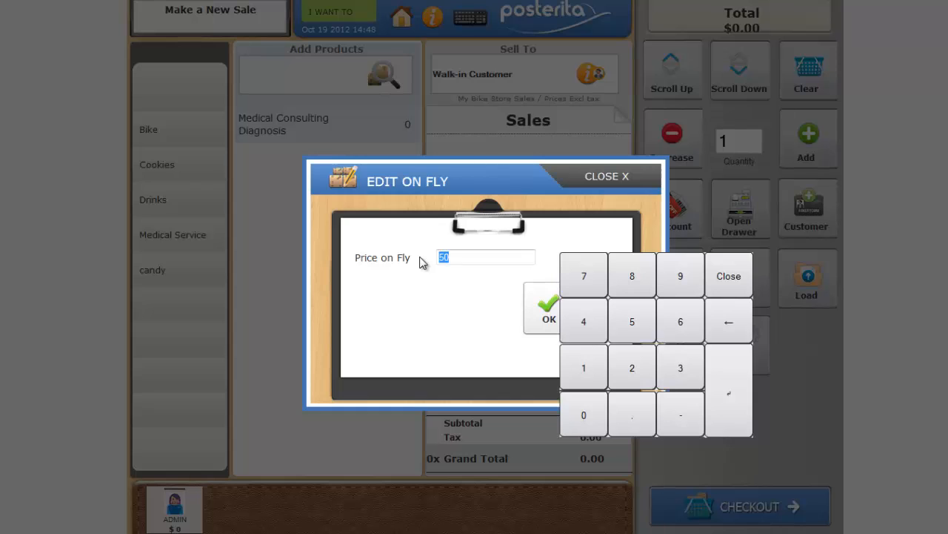
type("75")
left_click(535, 304)
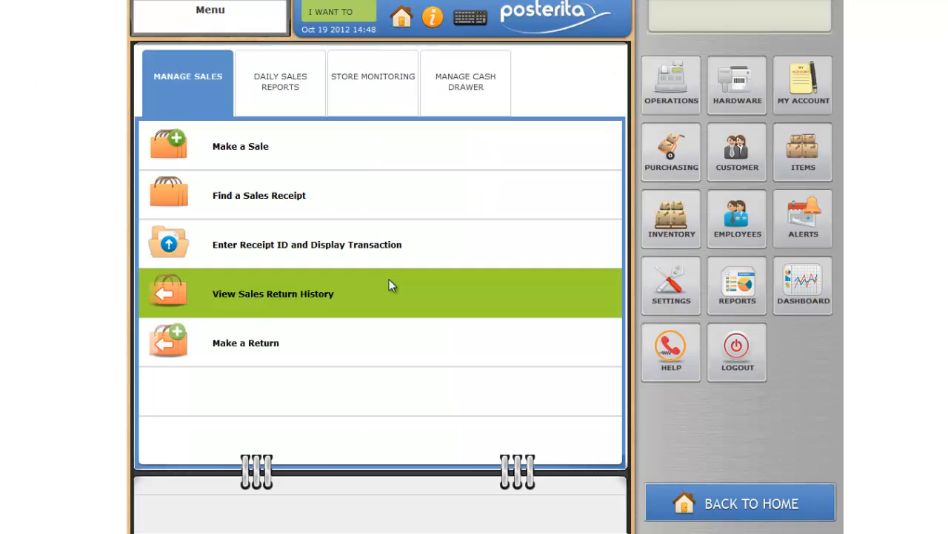
Start a new item with the name "Keyboard" and the description "Keyboard"
left_click(818, 159)
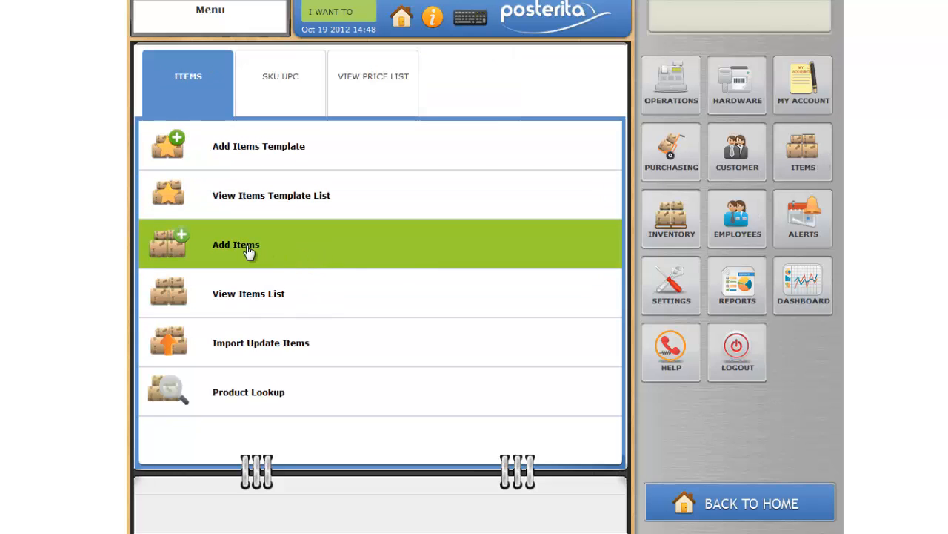
left_click(417, 252)
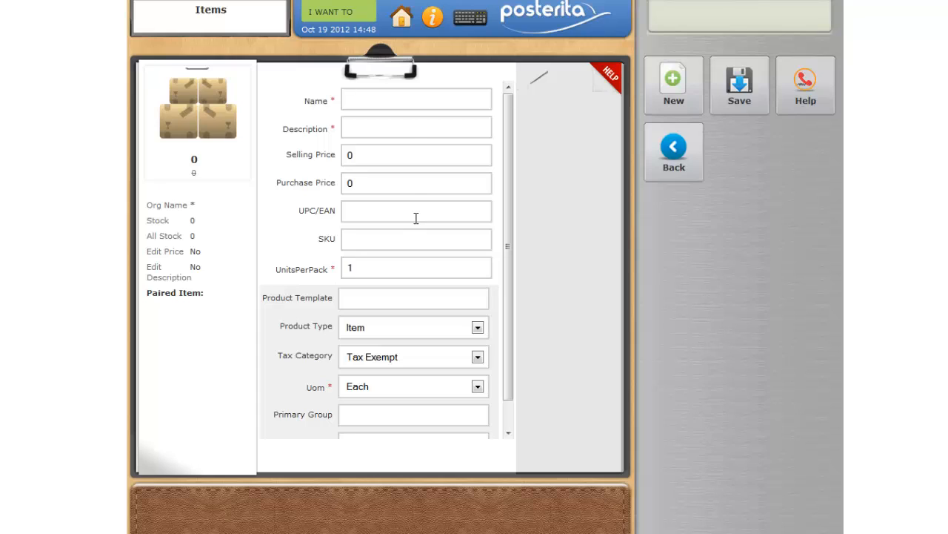
left_click(409, 99)
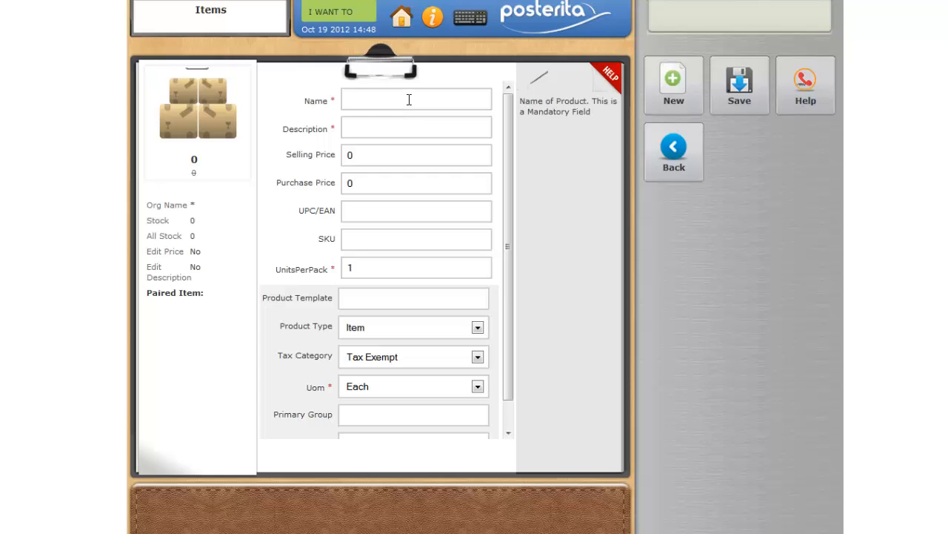
type("Keyboard")
left_click(399, 127)
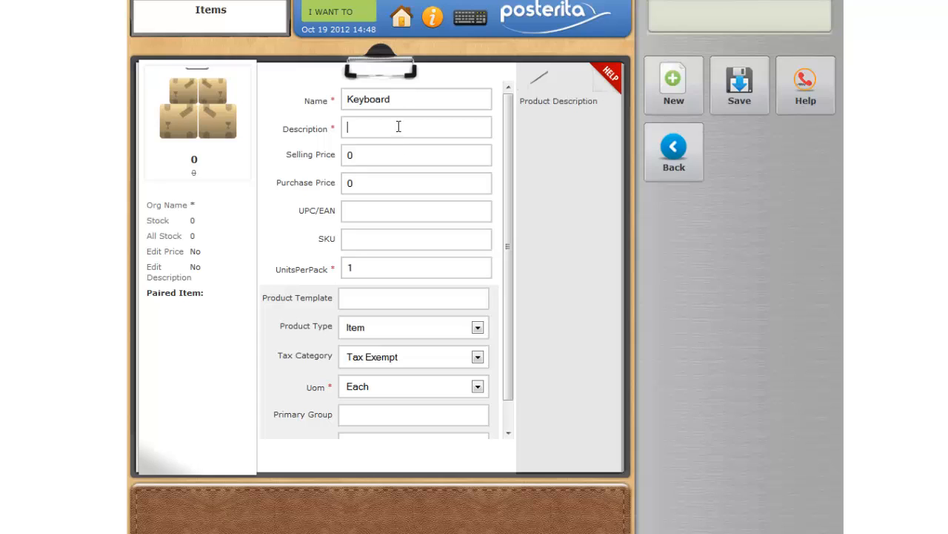
type("Keyboard")
left_click(372, 155)
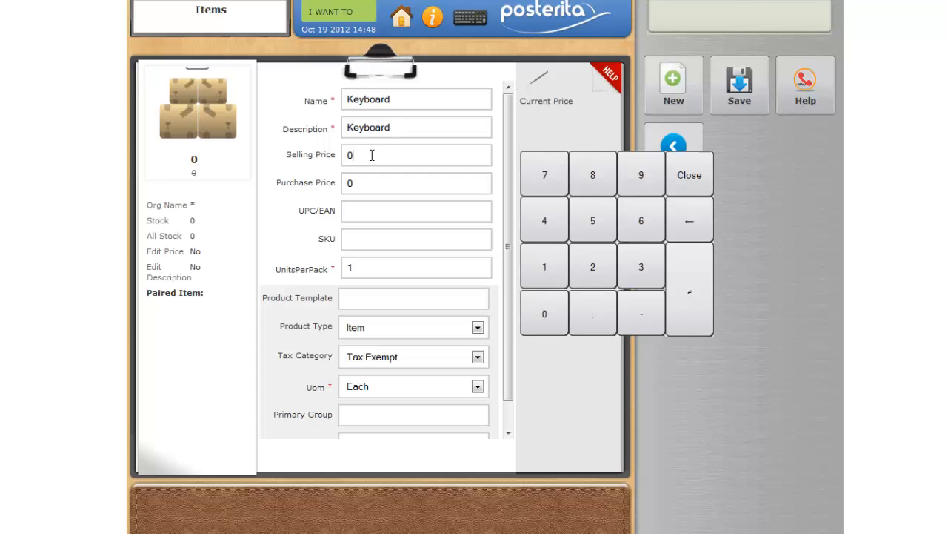
key("BackSpace")
type("100")
left_click(374, 190)
key("BackSpace")
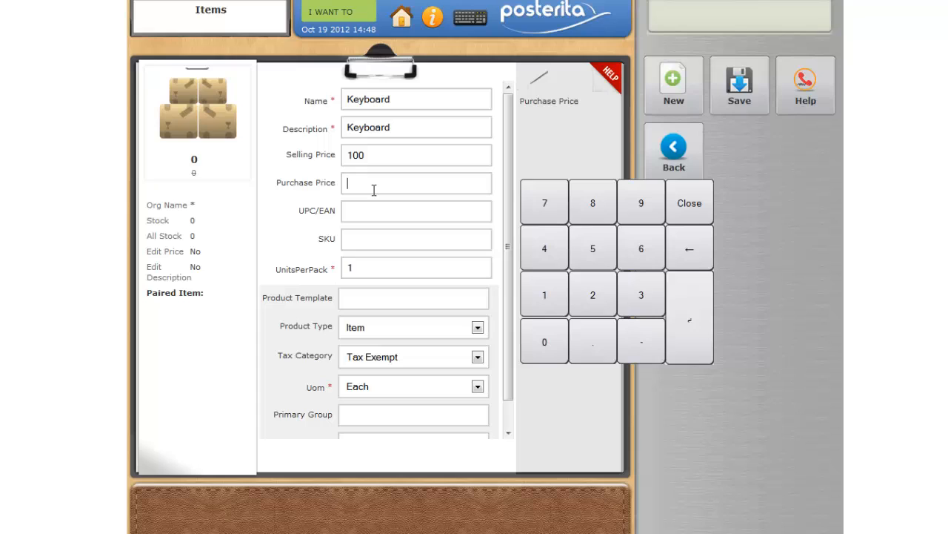
type("50")
left_click(409, 202)
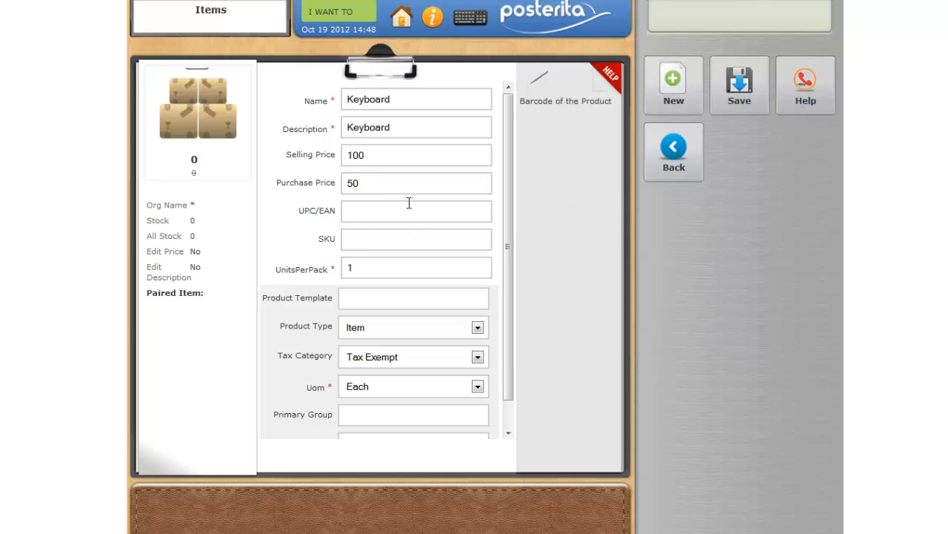
type("84087240545")
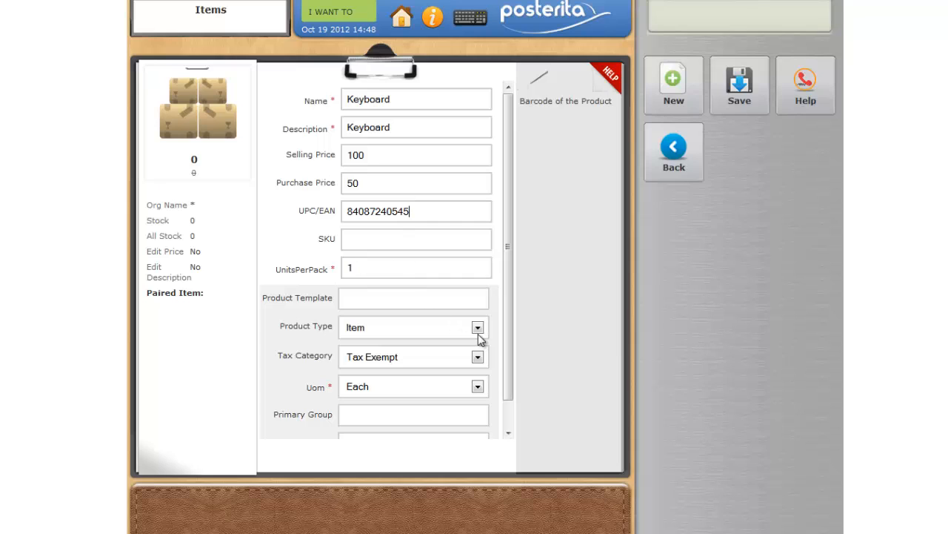
Set the Keyboard item's tax category to VAT and primary group to "Keyboard", and save the item
left_click(477, 357)
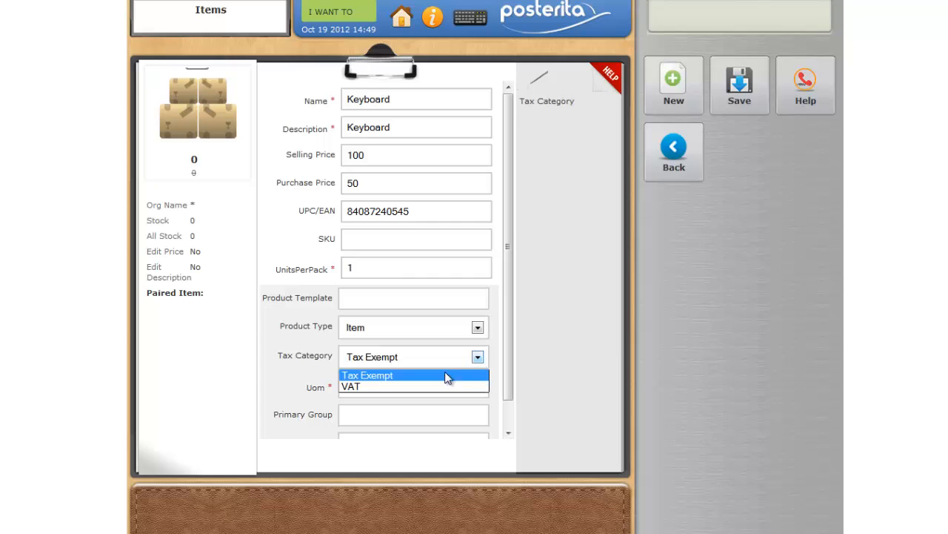
left_click(433, 385)
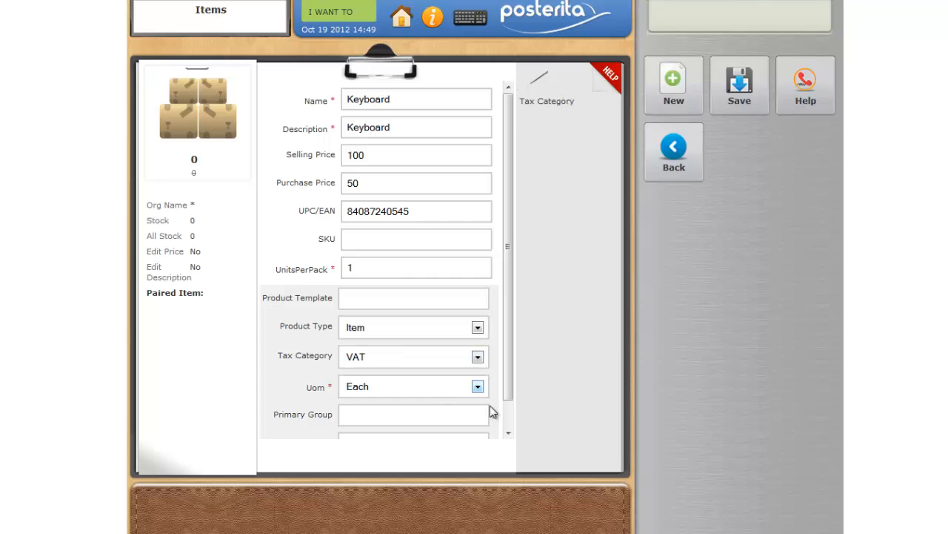
left_click(414, 414)
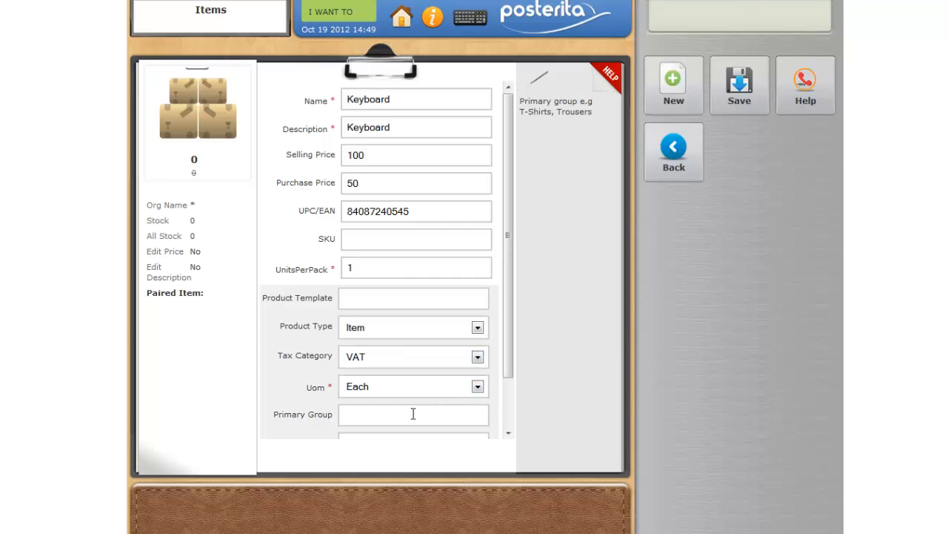
type("Keyboqar")
key("BackSpace")
key("BackSpace")
key("BackSpace")
type("ard")
left_click(758, 110)
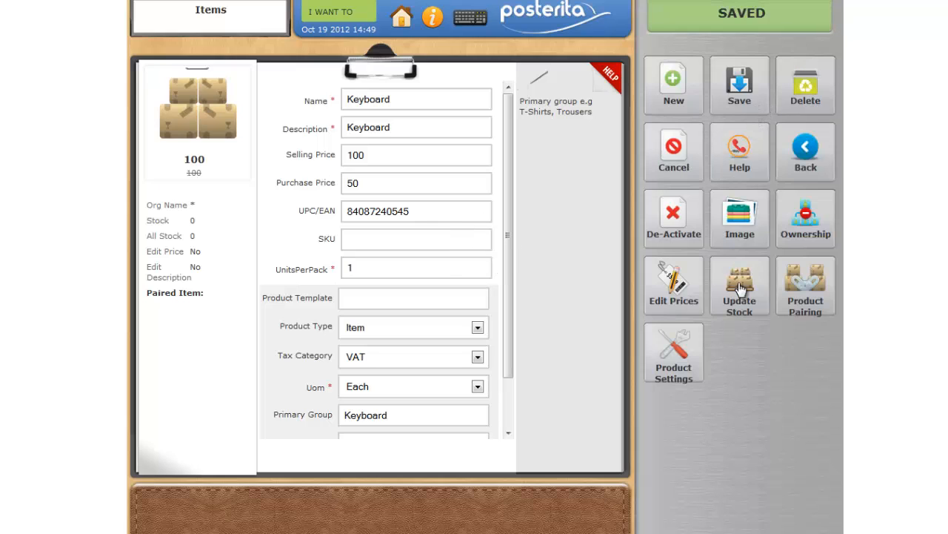
Start another new item with the name "Mouse" and the description "Mouse"
left_click(684, 95)
left_click(384, 98)
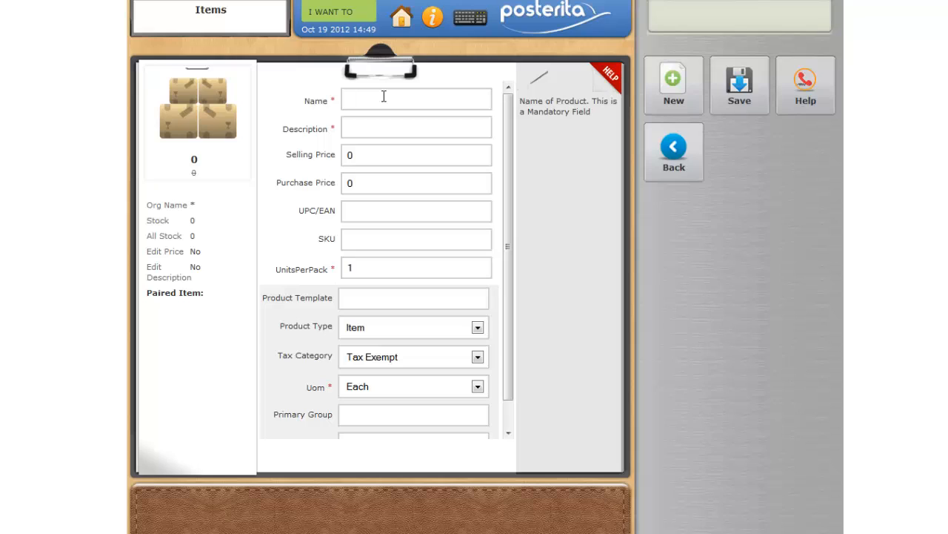
type("MouseMouse")
key("Tab")
Set the Mouse item's selling price to 25, purchase price to 10 and UPC/EAN to 515151
type("25")
key("Tab")
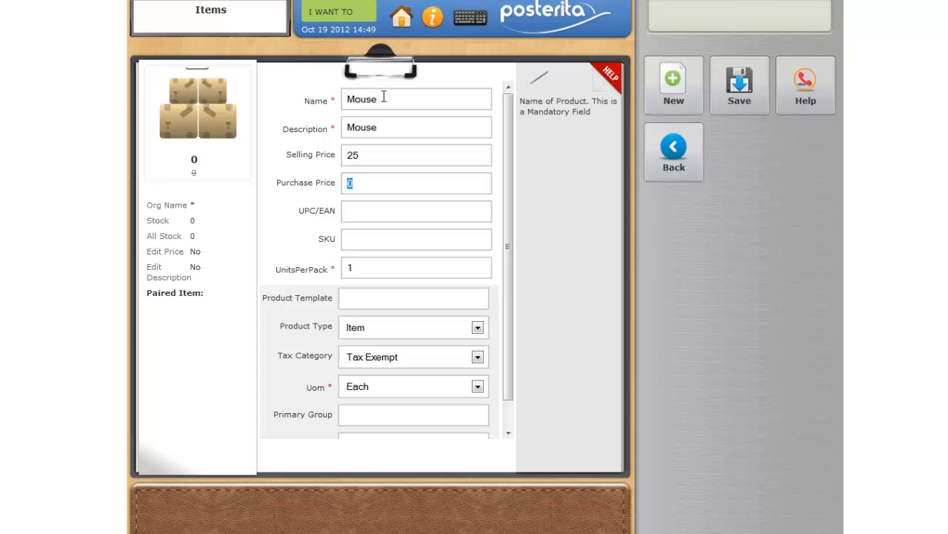
type("10")
left_click(476, 217)
type("515151")
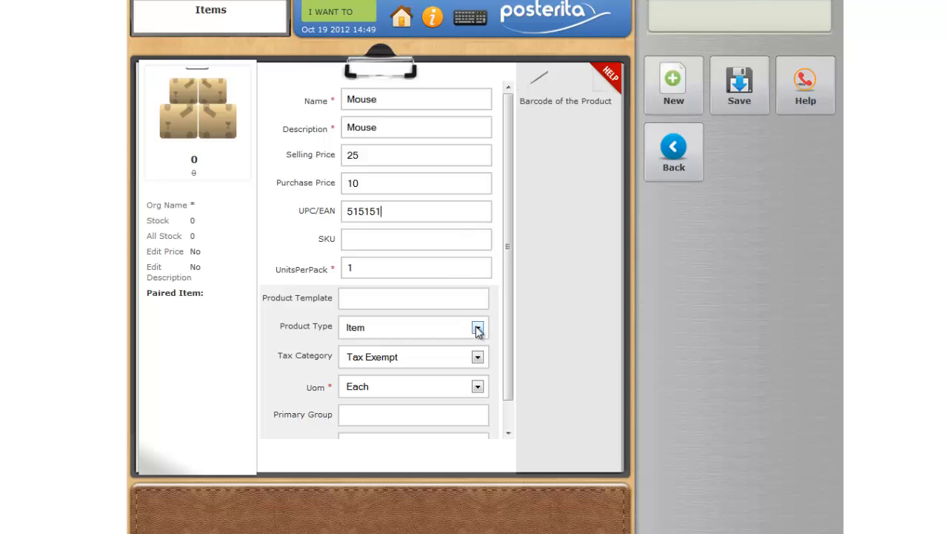
Set the Mouse item's tax category to VAT and primary group to "Mouse", and save the item
left_click(478, 358)
left_click(452, 386)
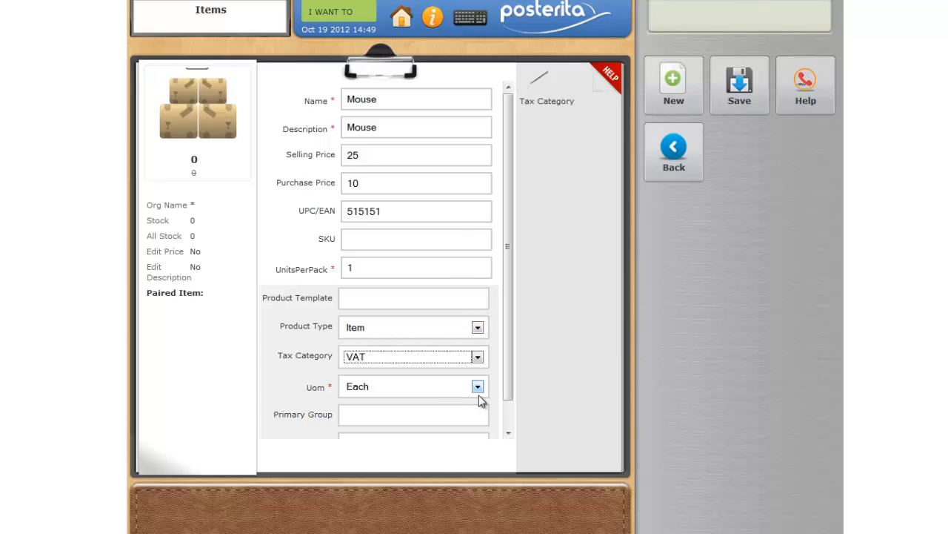
left_click(457, 411)
type("Mouse")
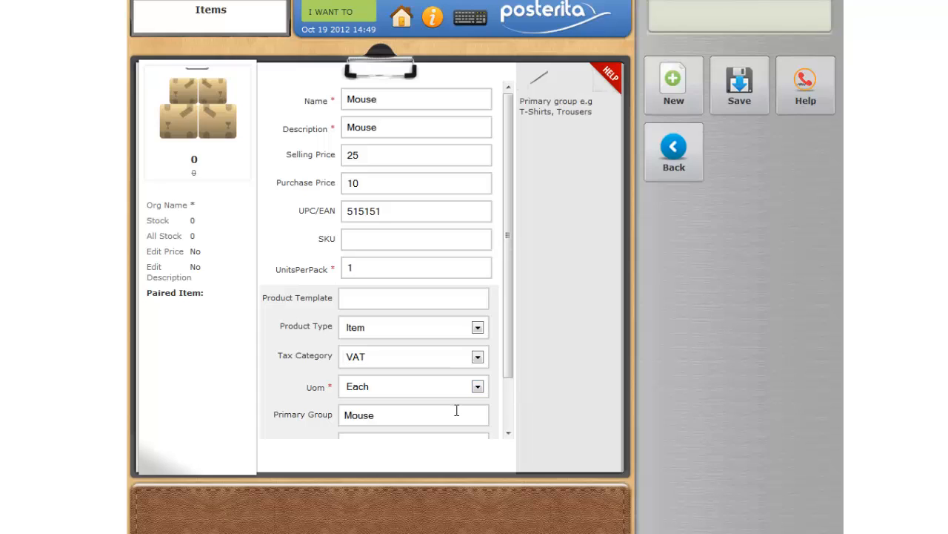
left_click(743, 106)
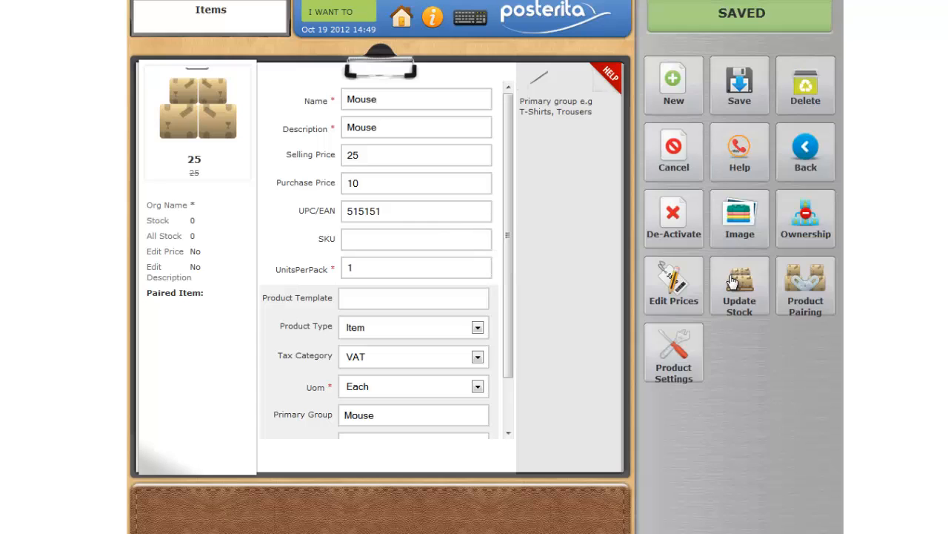
Start a third new item with the name "Computer Set" and the description "Computer set"
left_click(678, 90)
left_click(392, 100)
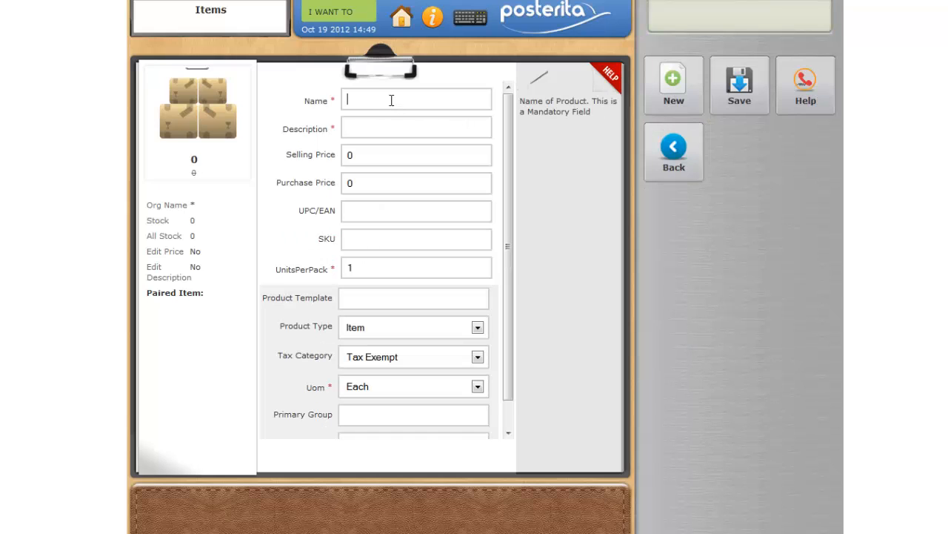
type("Computer Set")
left_click(375, 130)
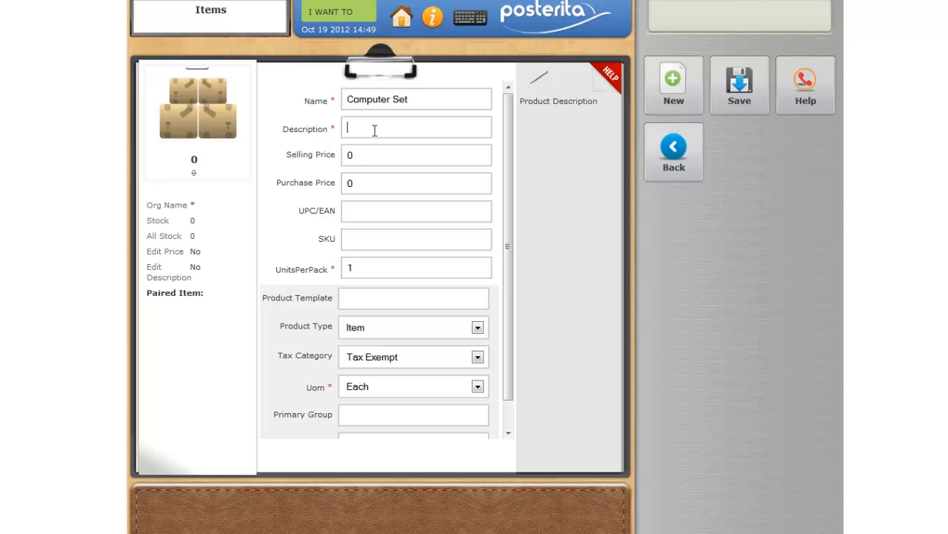
type("Computer set")
Set the Computer Set item's tax category to VAT and primary group to "Computer", and save the item
left_click(370, 156)
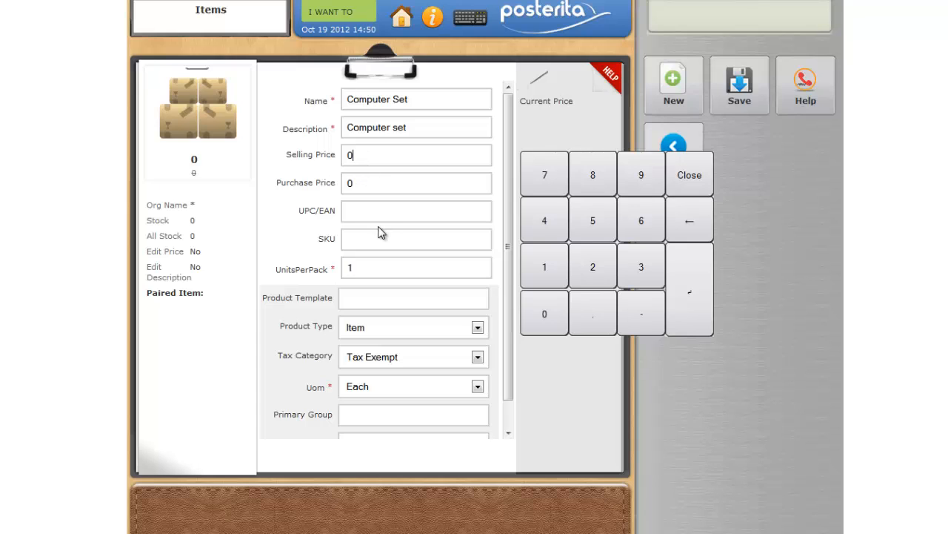
left_click(478, 358)
left_click(446, 389)
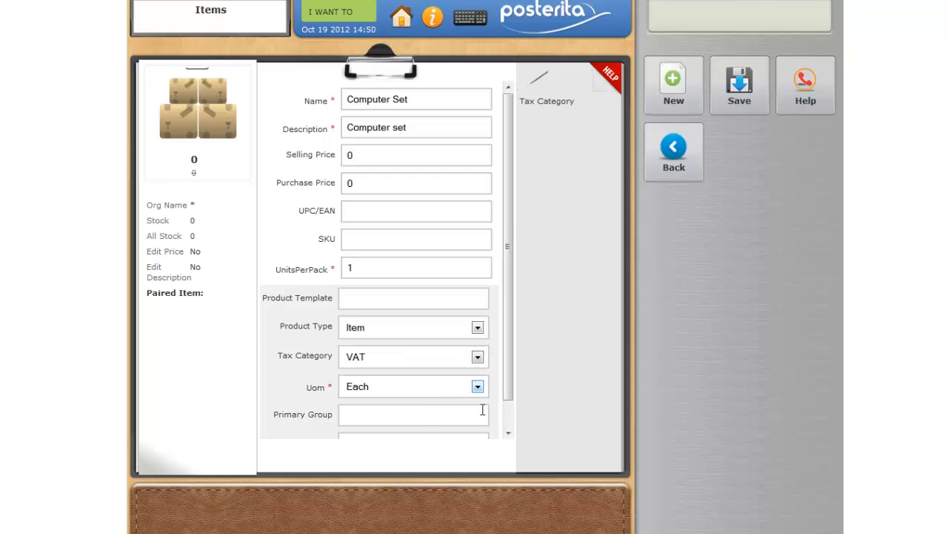
left_click(425, 415)
type("C")
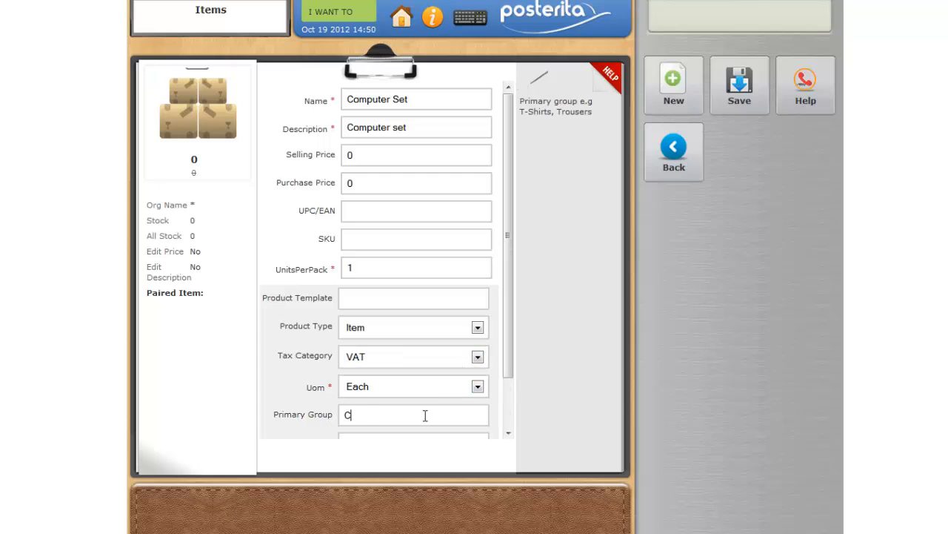
type("omputer")
left_click(733, 94)
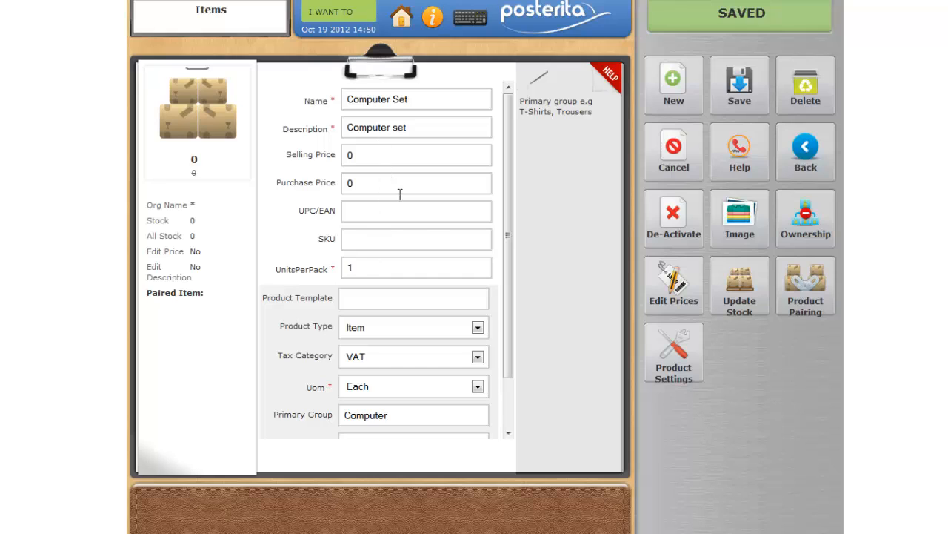
Open product pairing for Computer Set, search for "mouse" and add the Mouse item to the pairing
left_click(814, 299)
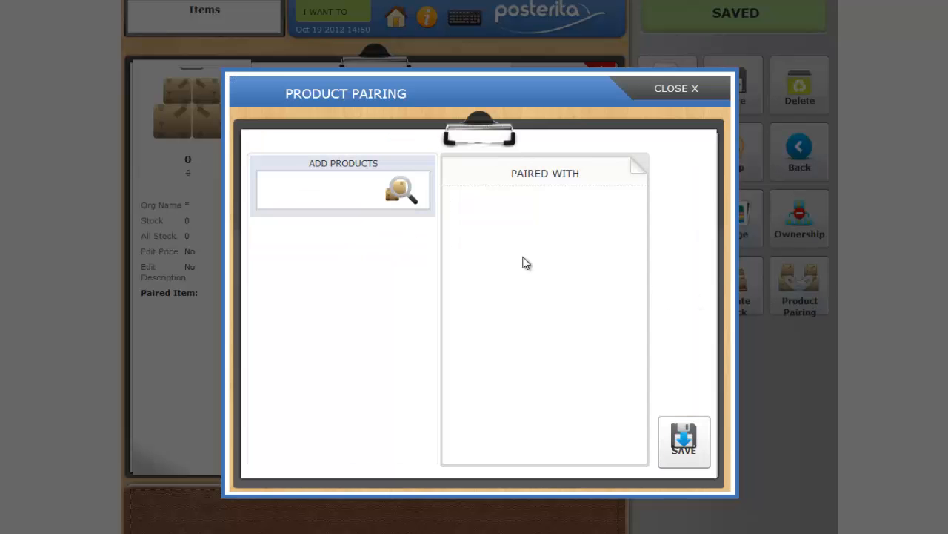
type("mouse")
left_click(399, 194)
left_click(378, 252)
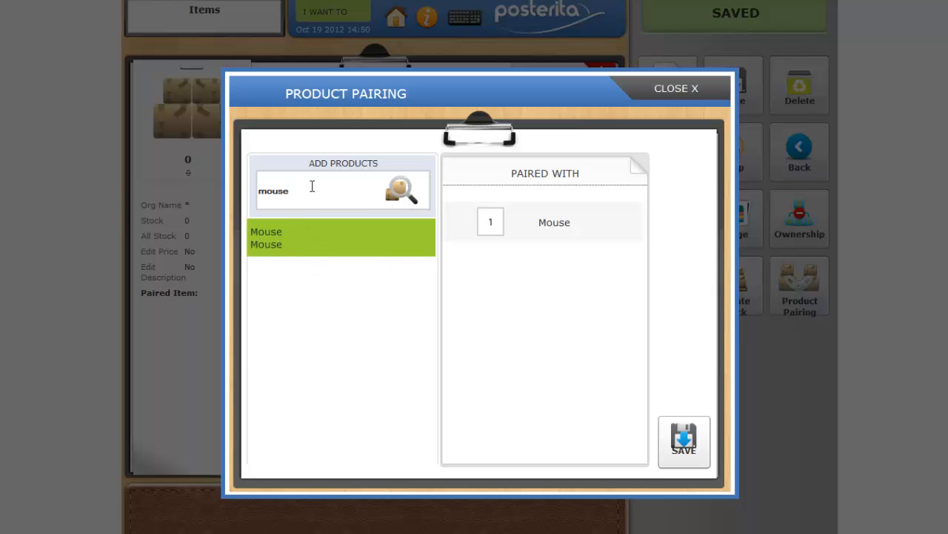
Search for "keyboard", add the Keyboard item to Computer Set's pairing and save the pairing
left_click_drag(312, 191, 251, 191)
type("keyboard")
left_click(401, 191)
left_click(425, 223)
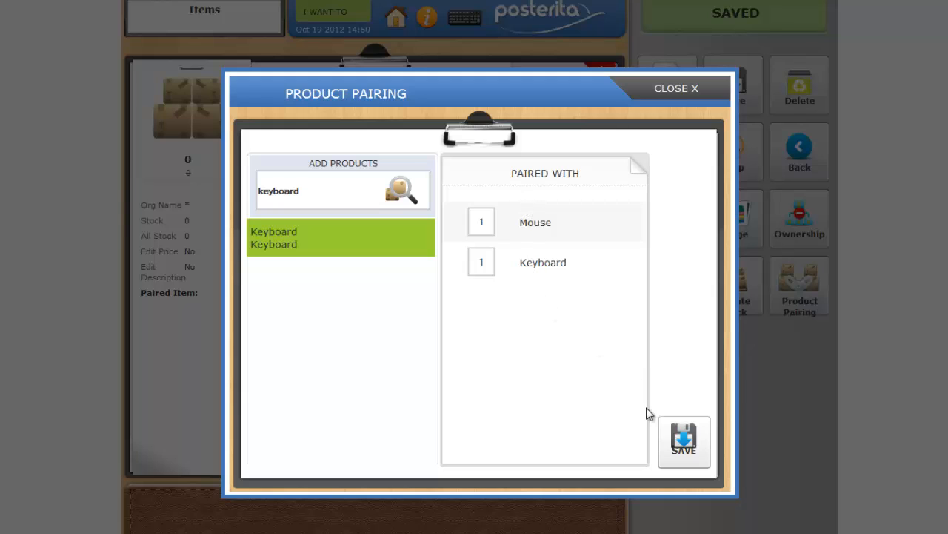
left_click(671, 442)
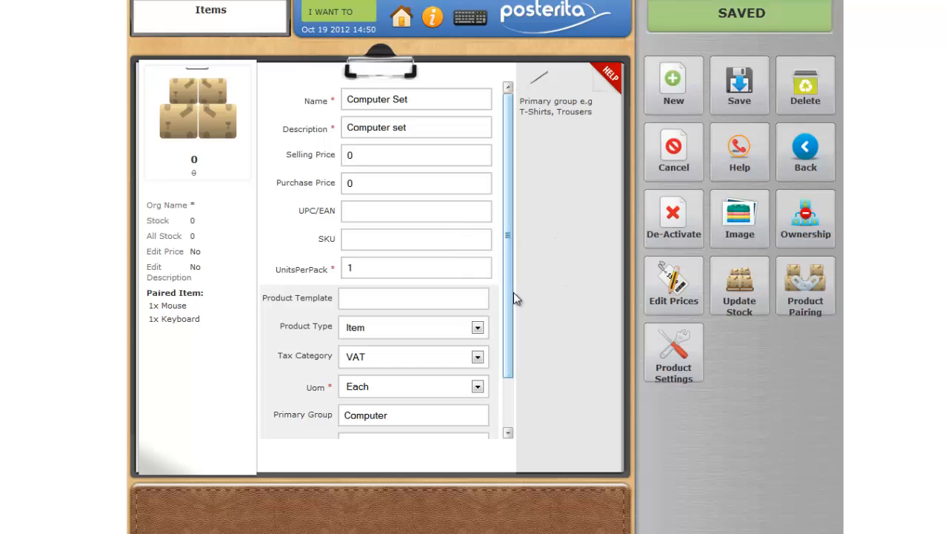
Go to the sale, search for "compu" to add Computer Set, and remove the Medical Consulting line
left_click(355, 14)
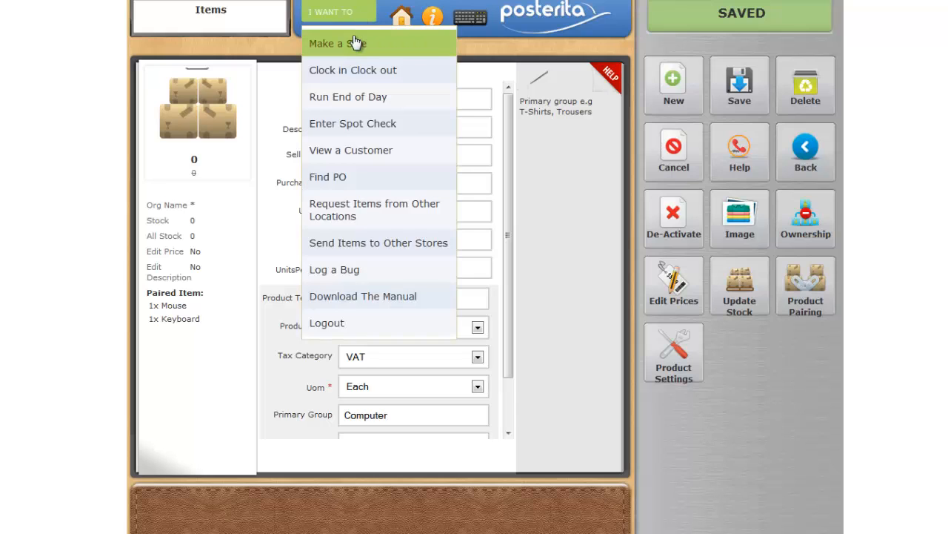
left_click(356, 43)
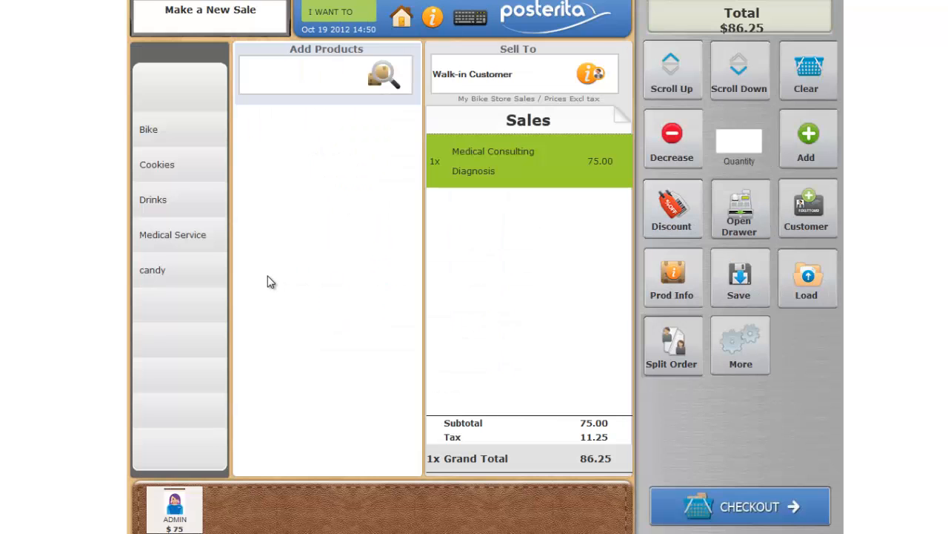
left_click(317, 67)
type("compe")
key("BackSpace")
type("ueter sof")
key("BackSpace")
key("BackSpace")
key("BackSpace")
key("BackSpace")
key("BackSpace")
key("BackSpace")
key("BackSpace")
key("BackSpace")
left_click(383, 75)
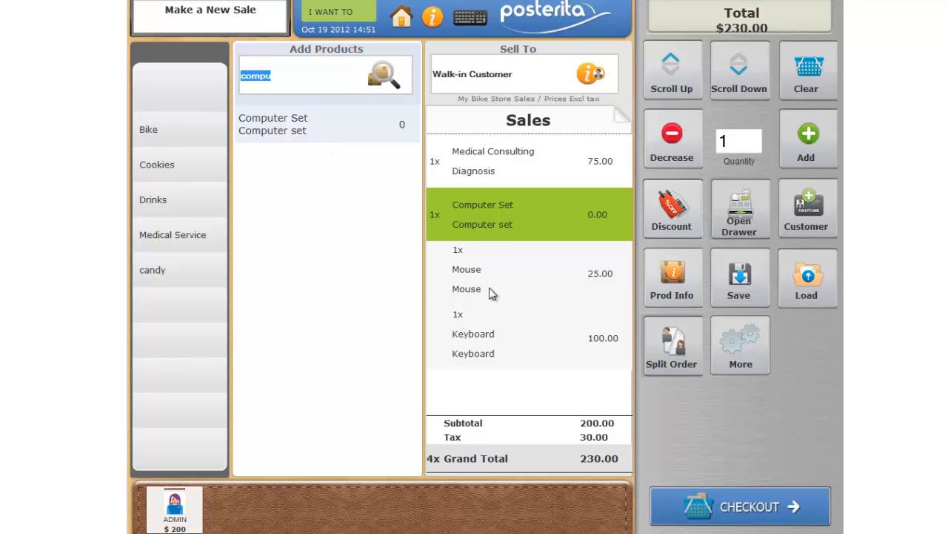
left_click(492, 167)
left_click(674, 148)
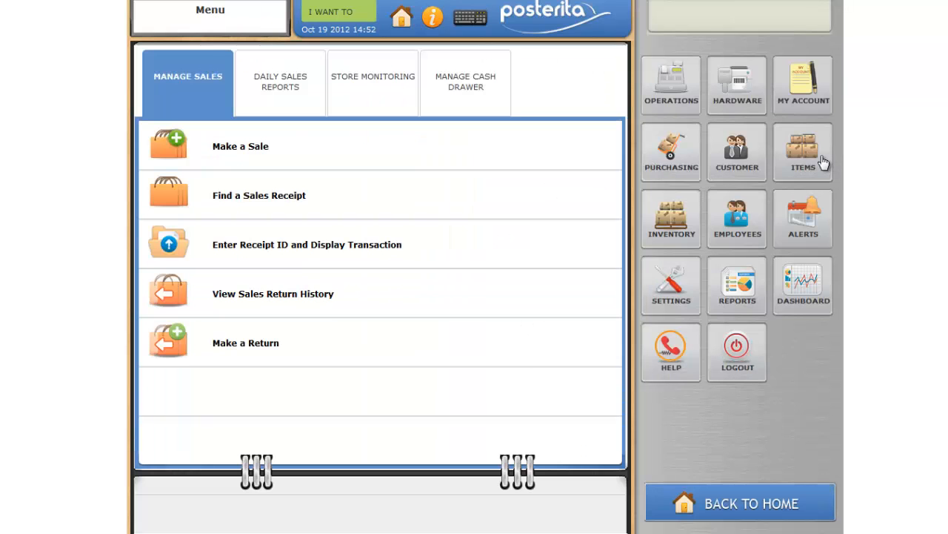
Display the Products in the item list and open the Computer Set item for editing
left_click(821, 162)
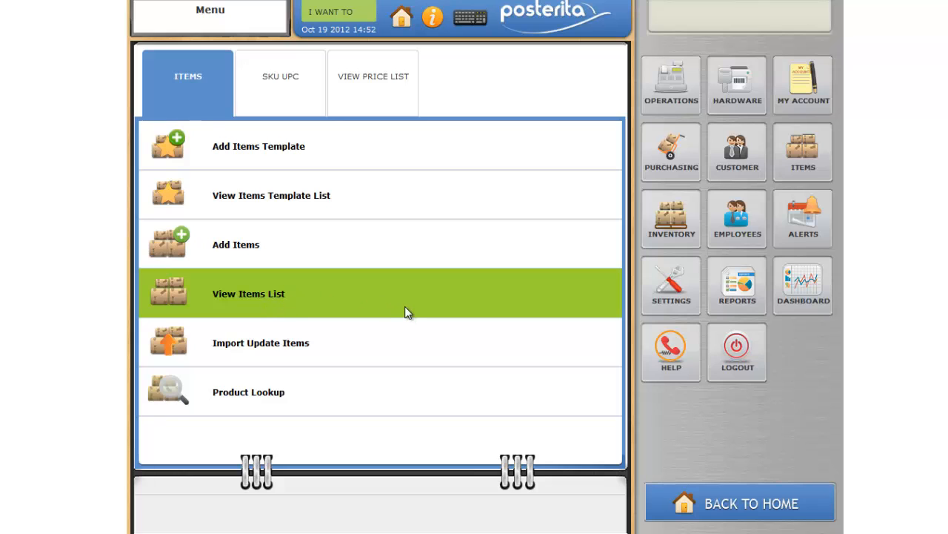
left_click(407, 312)
left_click(229, 60)
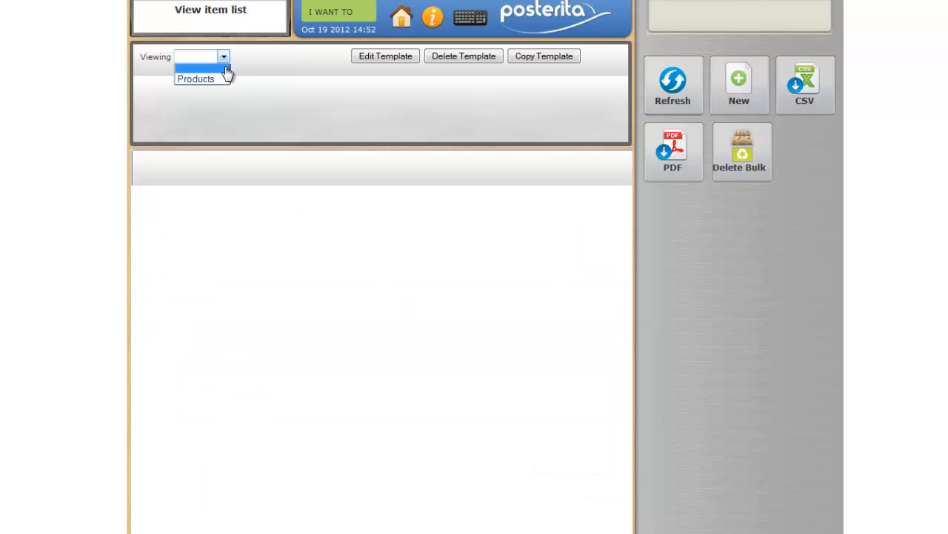
left_click(227, 75)
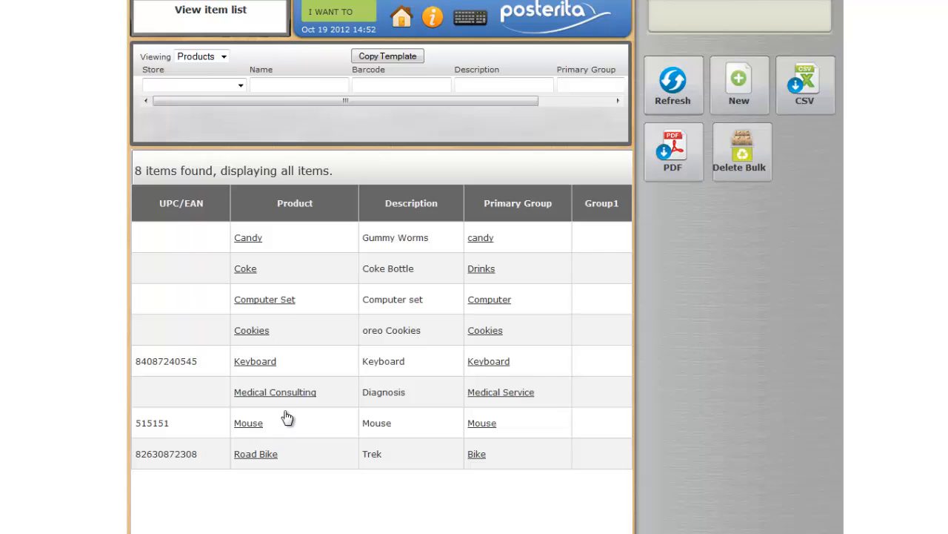
left_click(309, 306)
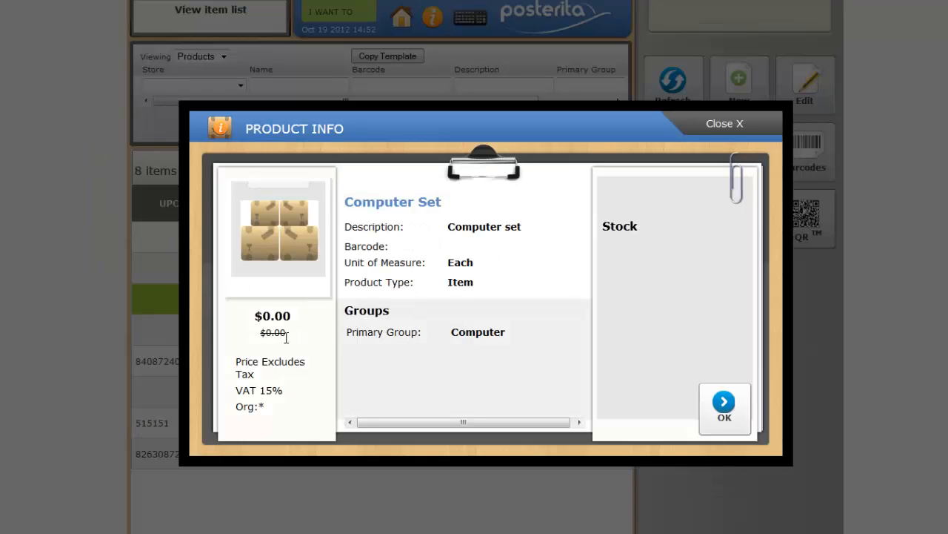
left_click(723, 404)
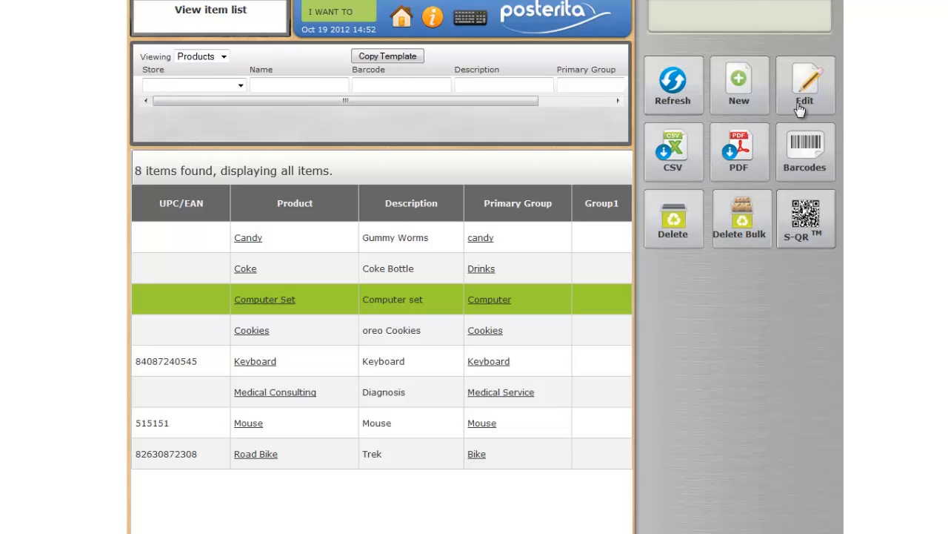
left_click(452, 298)
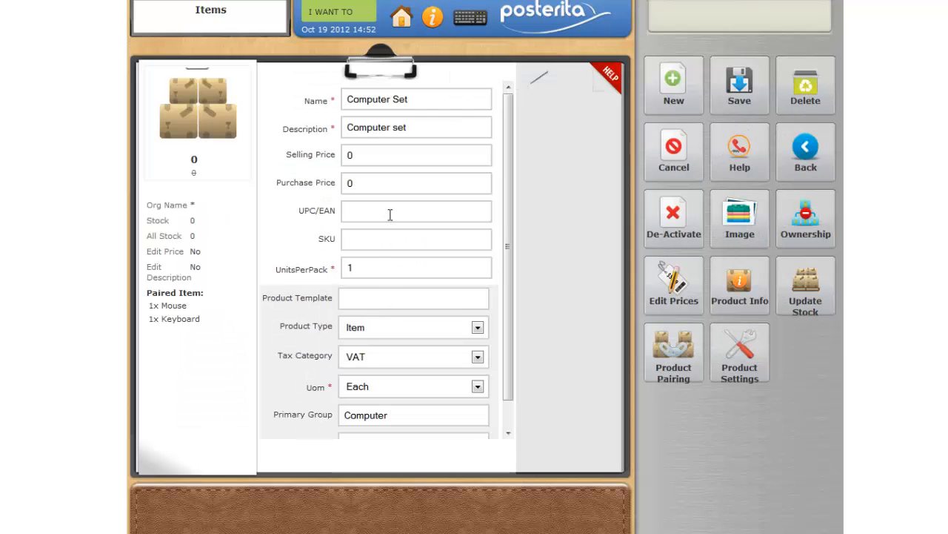
Set Computer Set's selling price to -10 and save the item
left_click(363, 154)
key("BackSpace")
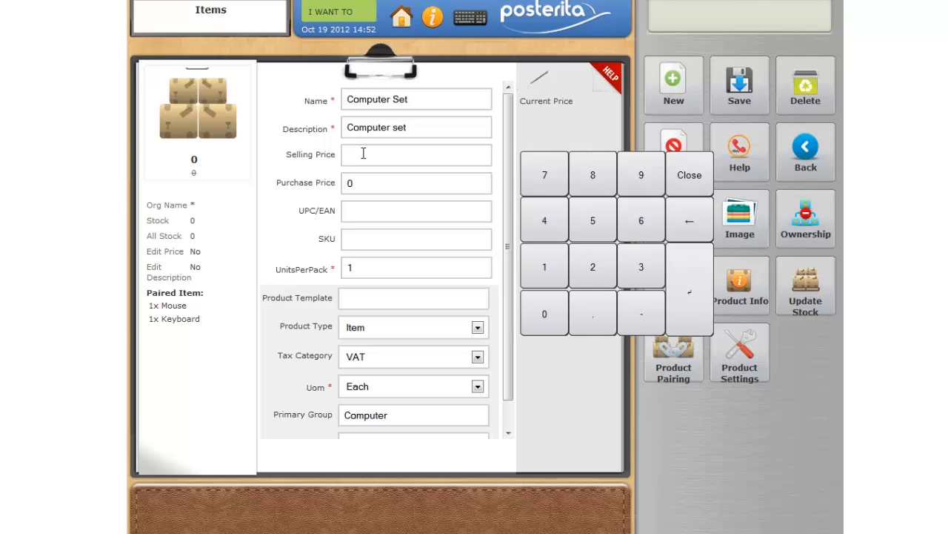
type("-10")
left_click(739, 97)
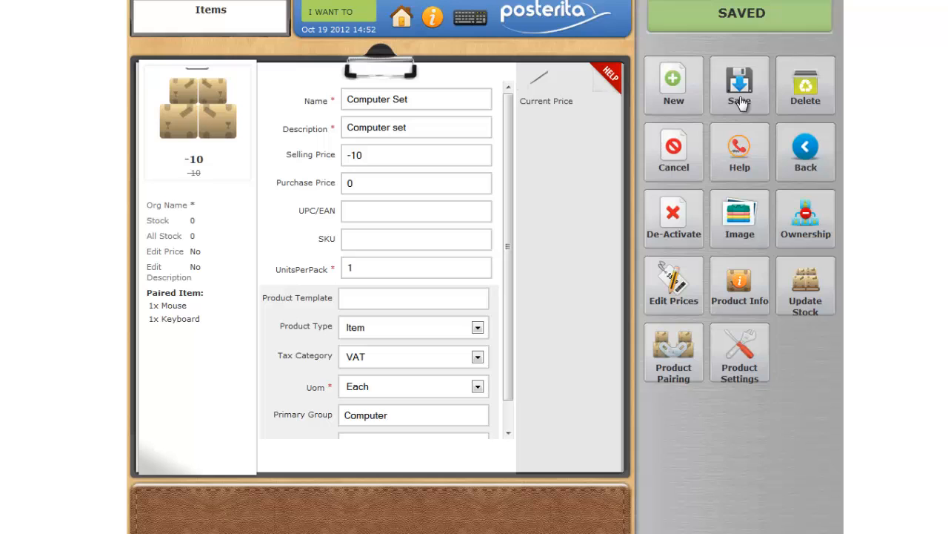
Start a new sale and add Computer Set to it by searching for "compu"
left_click(401, 18)
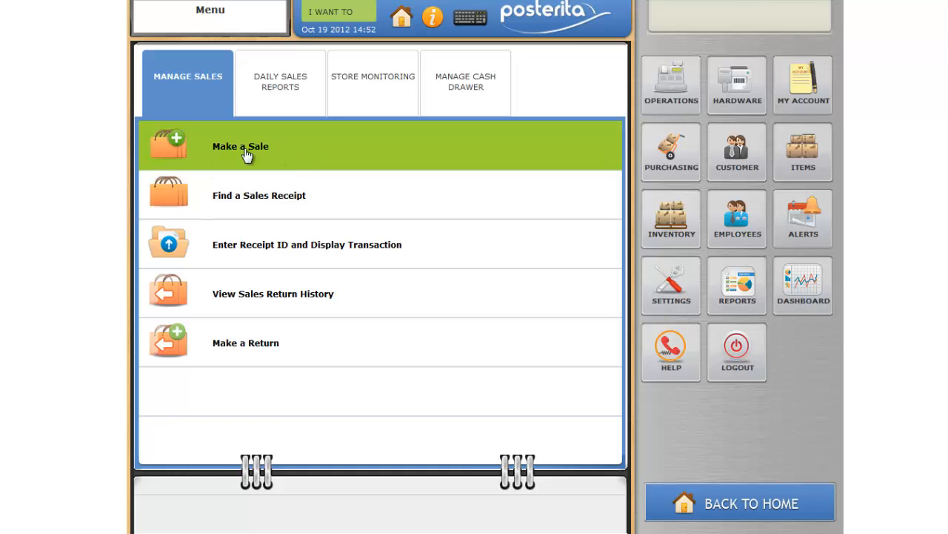
left_click(306, 159)
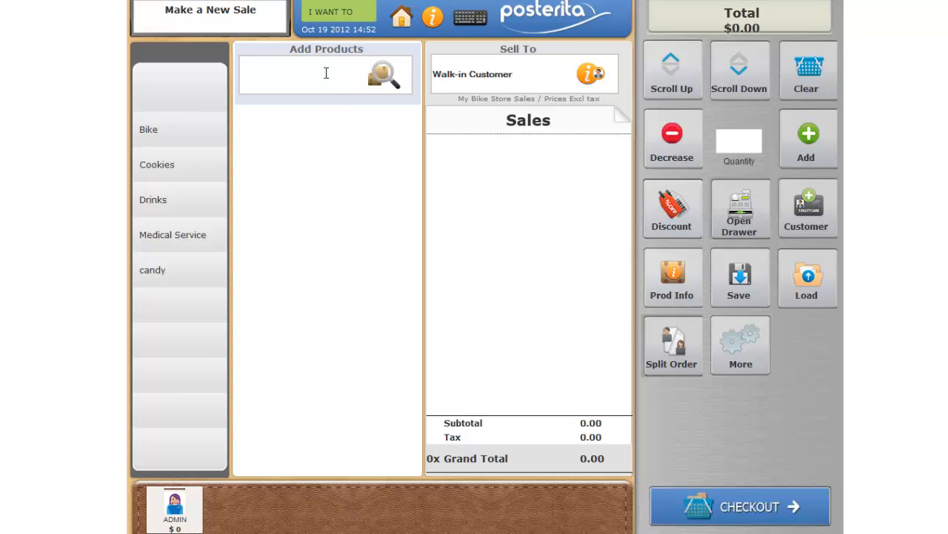
type("compu")
left_click(391, 98)
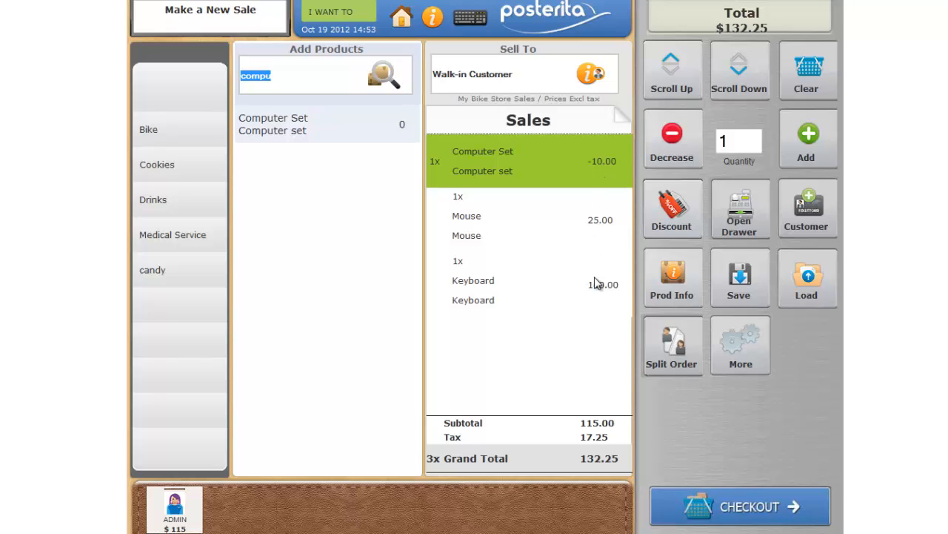
left_click(598, 300)
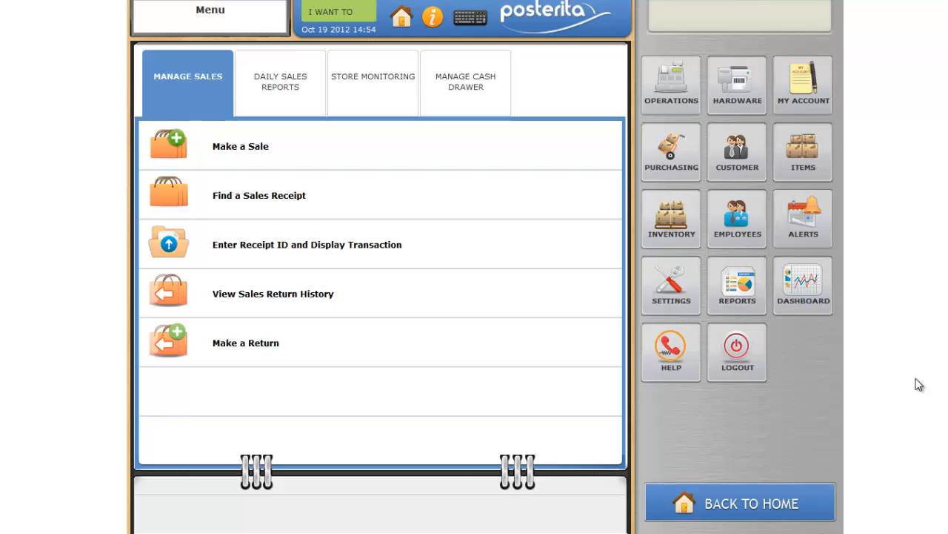
Return to the Products item list and reopen Computer Set for editing
left_click(820, 163)
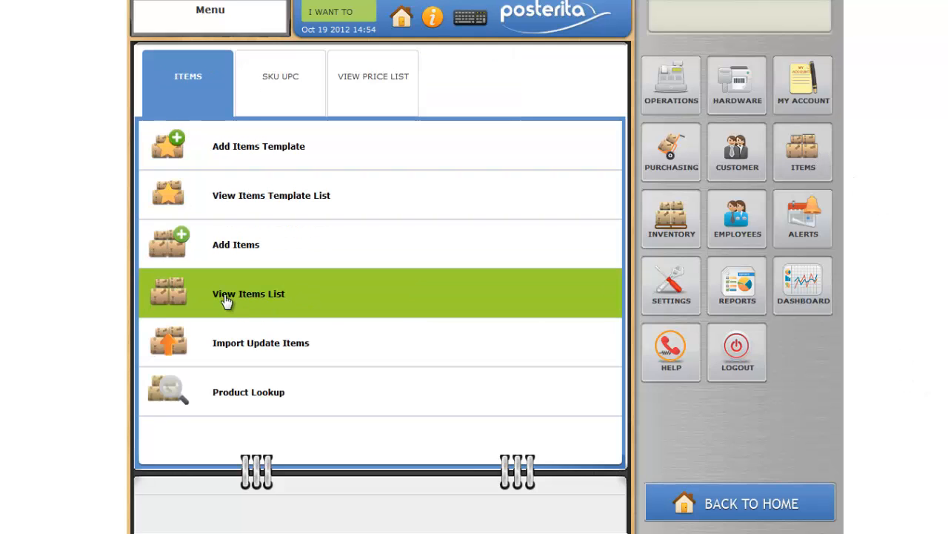
left_click(280, 310)
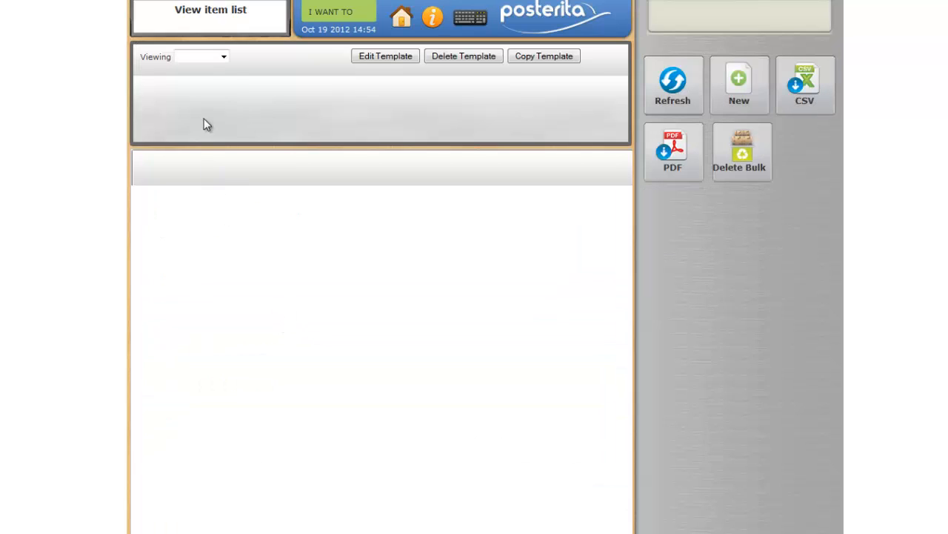
left_click(222, 57)
left_click(229, 76)
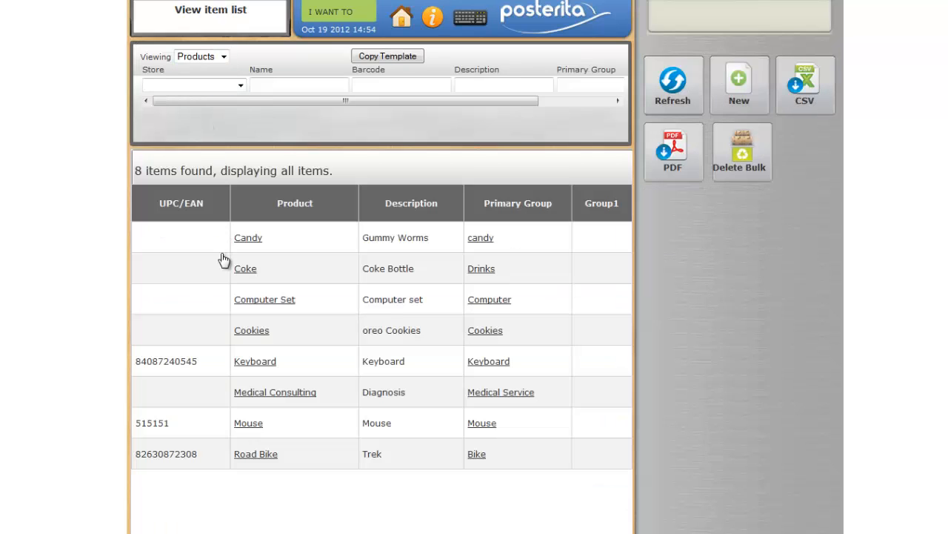
left_click(250, 306)
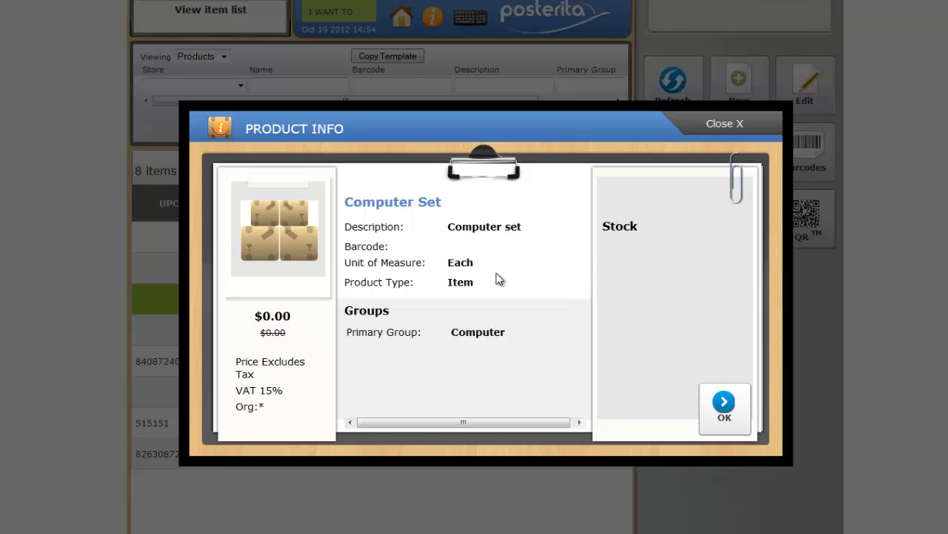
left_click(722, 417)
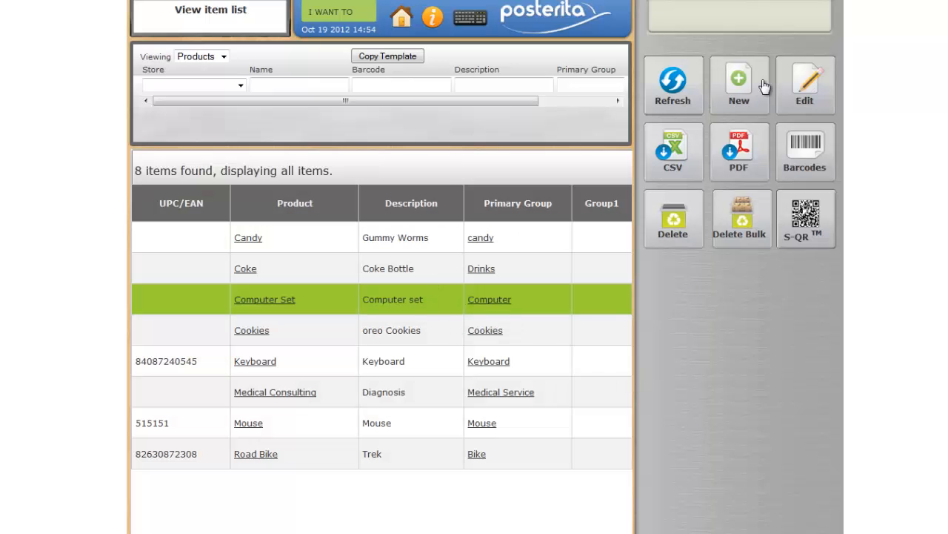
left_click(792, 94)
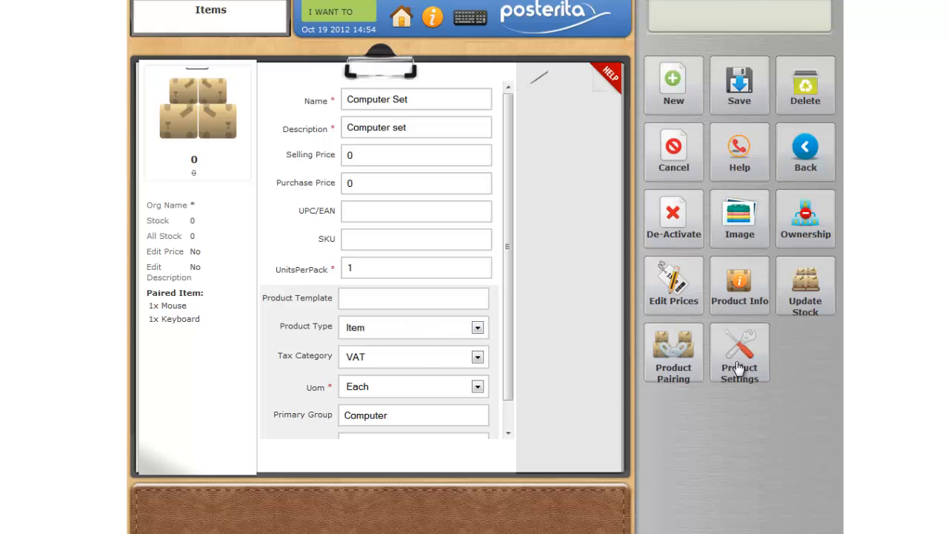
Enable Price on Fly in Computer Set's product settings and save the item
left_click(738, 365)
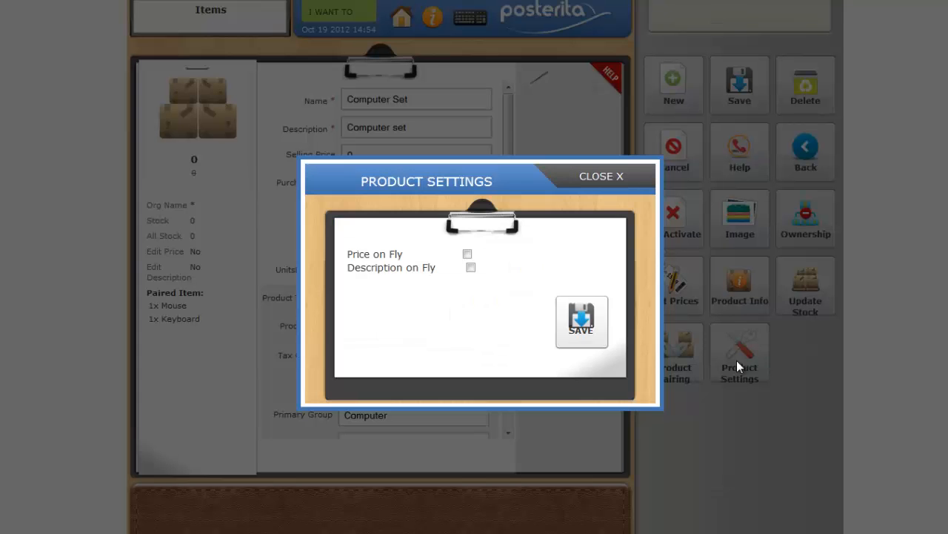
left_click(468, 254)
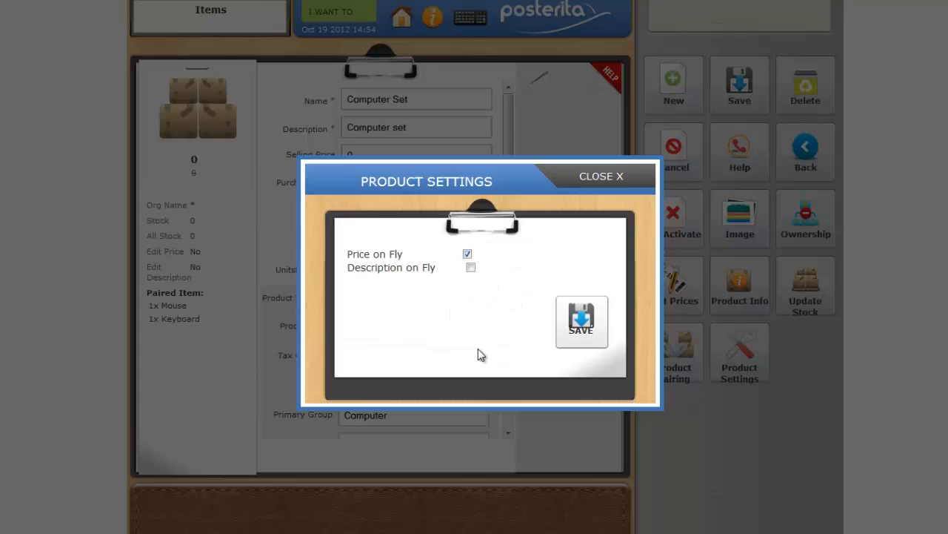
left_click(574, 318)
left_click(724, 97)
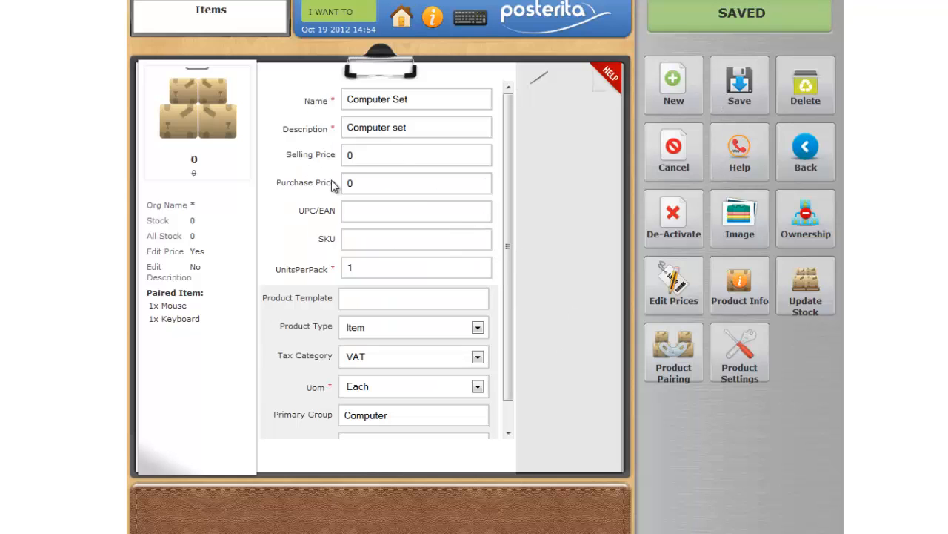
Return to the open sale and remove the existing Computer Set line with its paired items
left_click(364, 18)
left_click(361, 43)
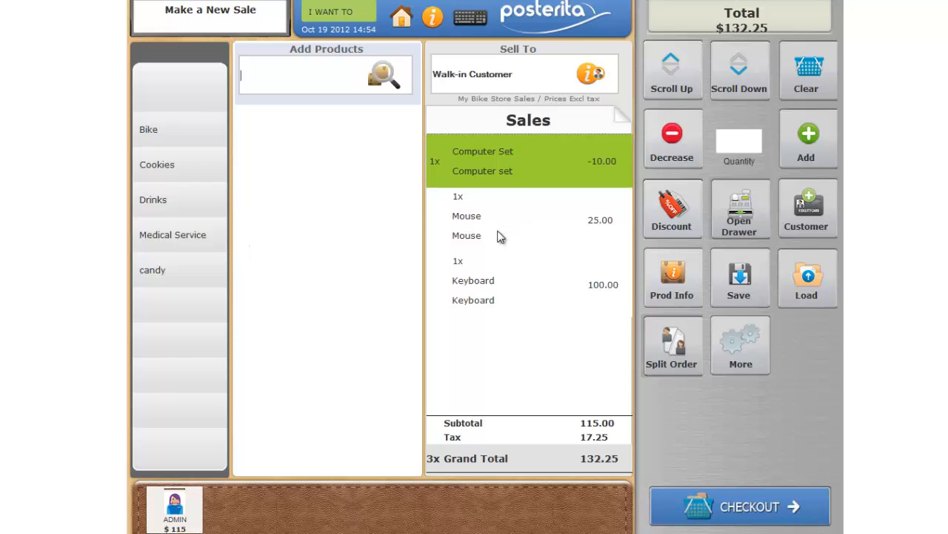
left_click(675, 154)
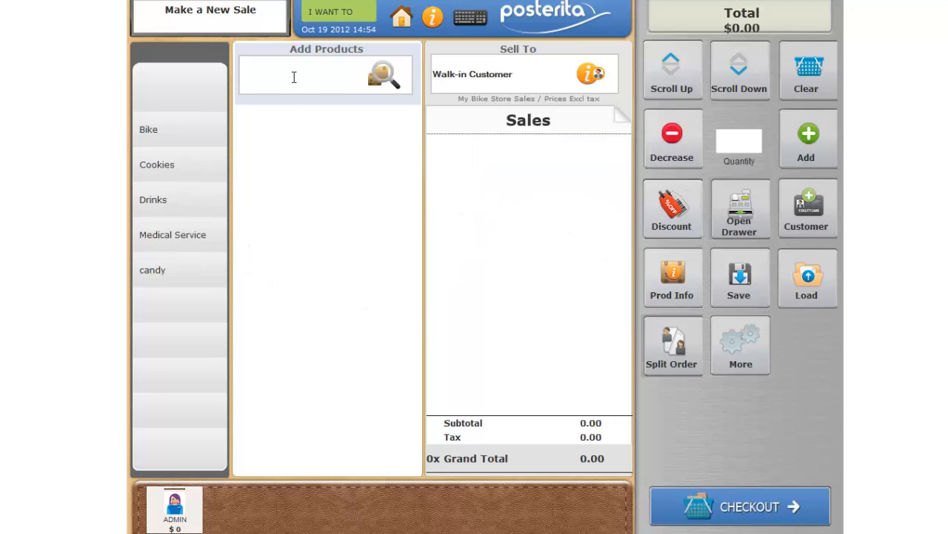
Search for "com" and add Computer Set to the sale with an on-the-fly price of -10
type("com")
left_click(381, 77)
left_click(319, 122)
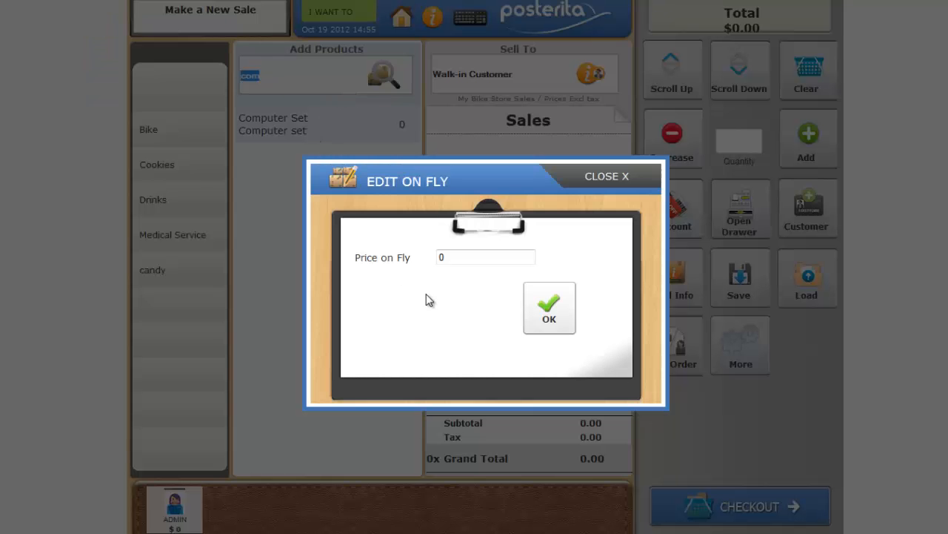
left_click(444, 258)
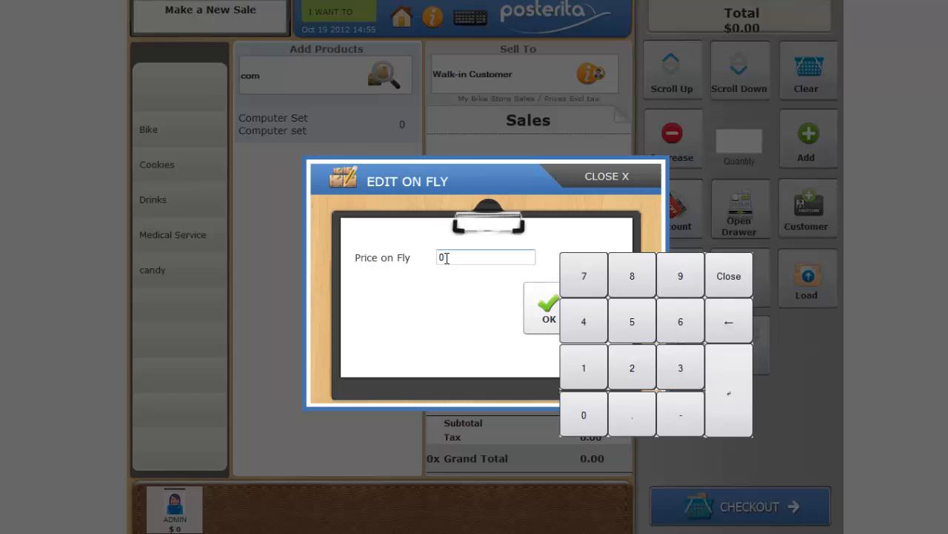
key("BackSpace")
type("-10")
left_click(545, 318)
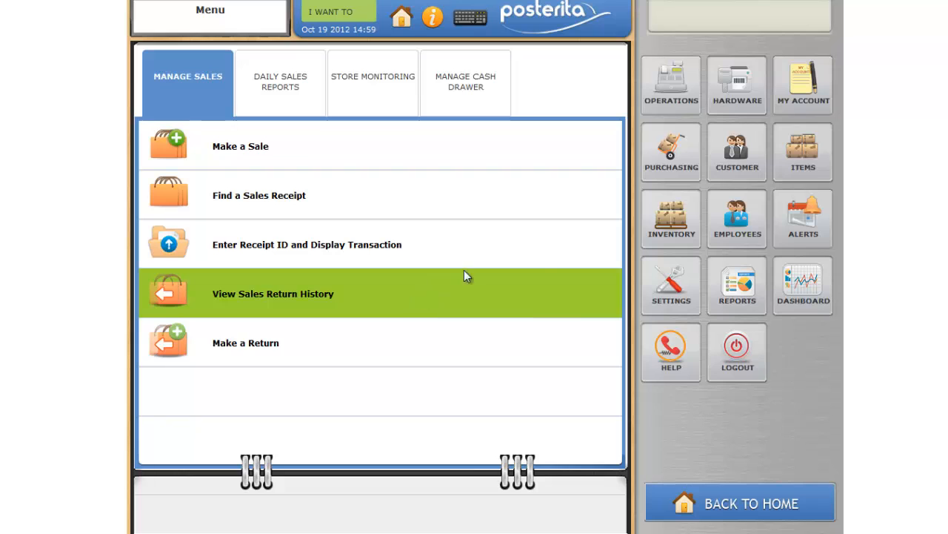
Start a new item with the name "Bag" and the description "Bag"
left_click(813, 169)
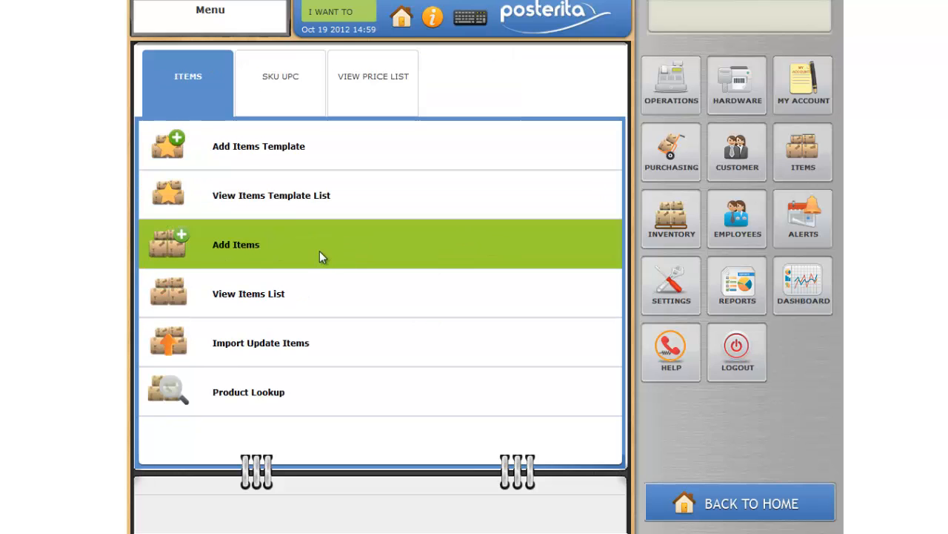
left_click(319, 250)
left_click(363, 97)
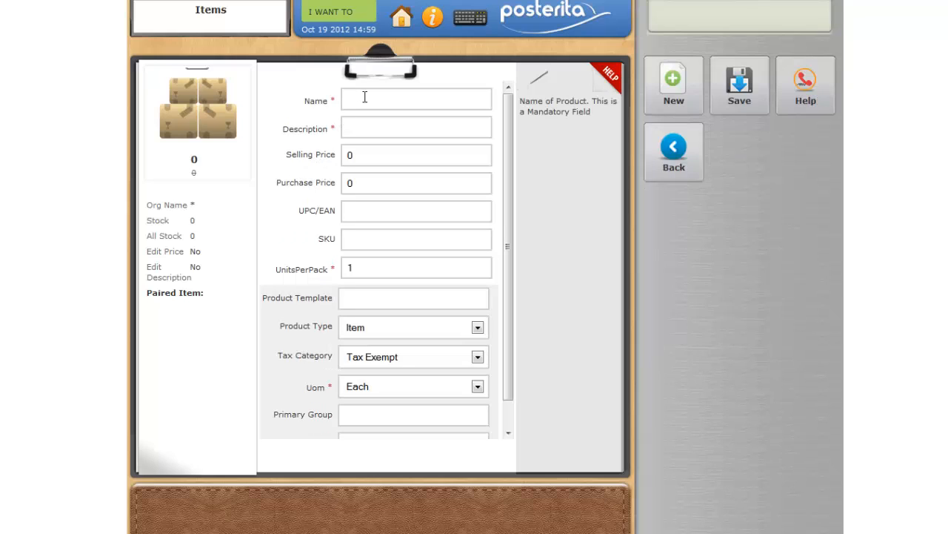
type("Bag")
left_click(377, 125)
type("Bag")
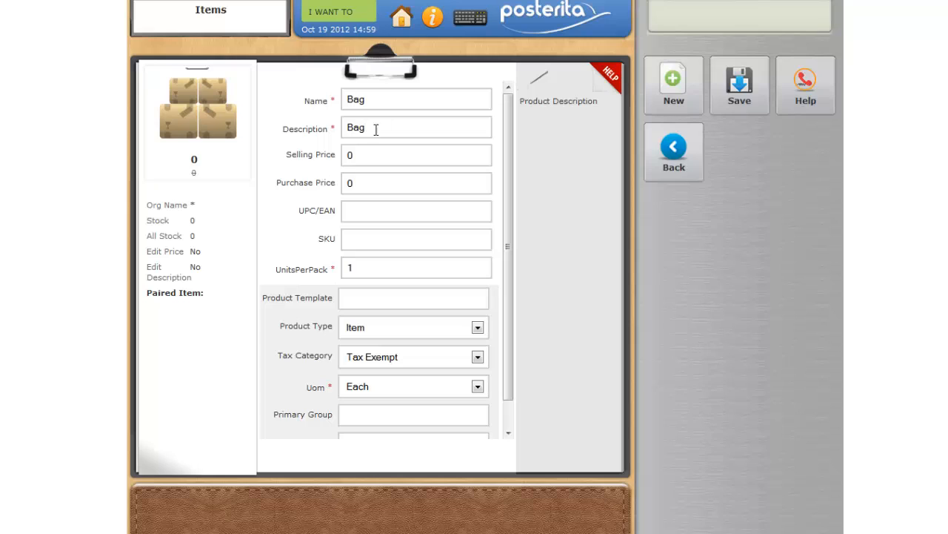
Set the Bag item's selling price to 1.00 and its purchase price to .50
left_click(366, 155)
key("BackSpace")
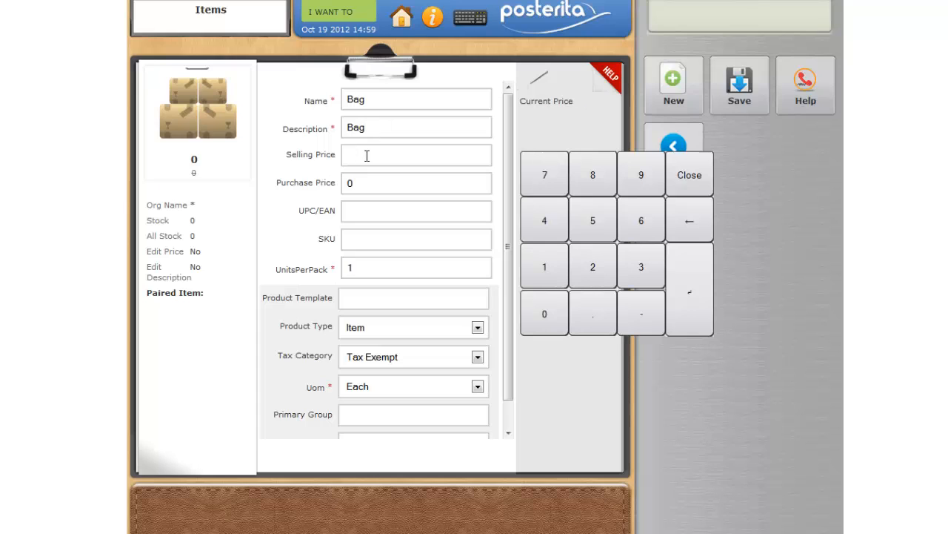
type("1.00")
left_click(366, 182)
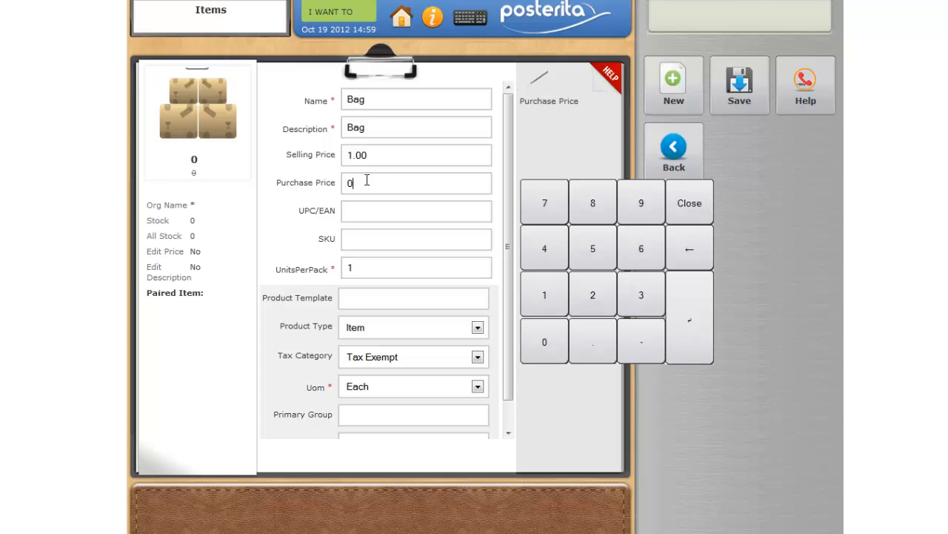
key("BackSpace")
type(".50")
Set the Bag item's tax category to Tax Exempt, enter a primary group starting with "Ba" and save the item
left_click(478, 358)
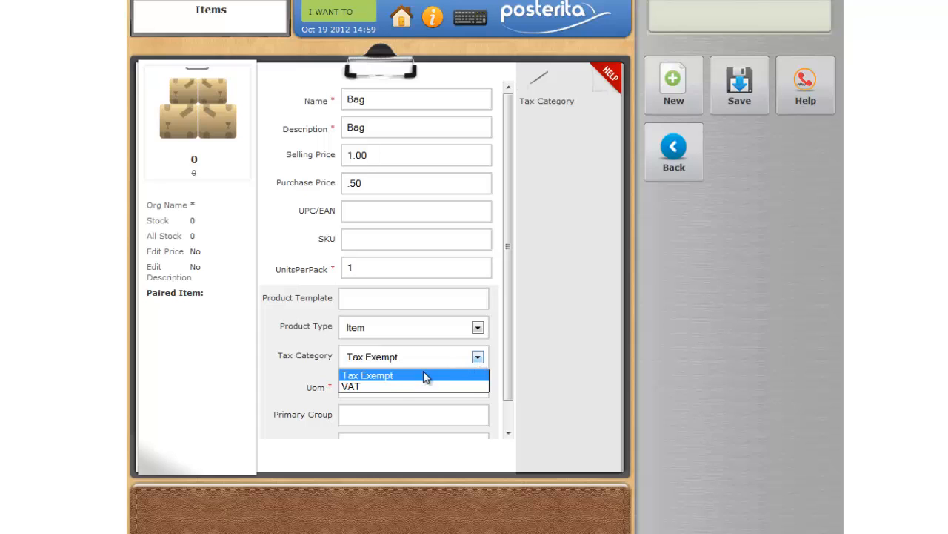
left_click(411, 379)
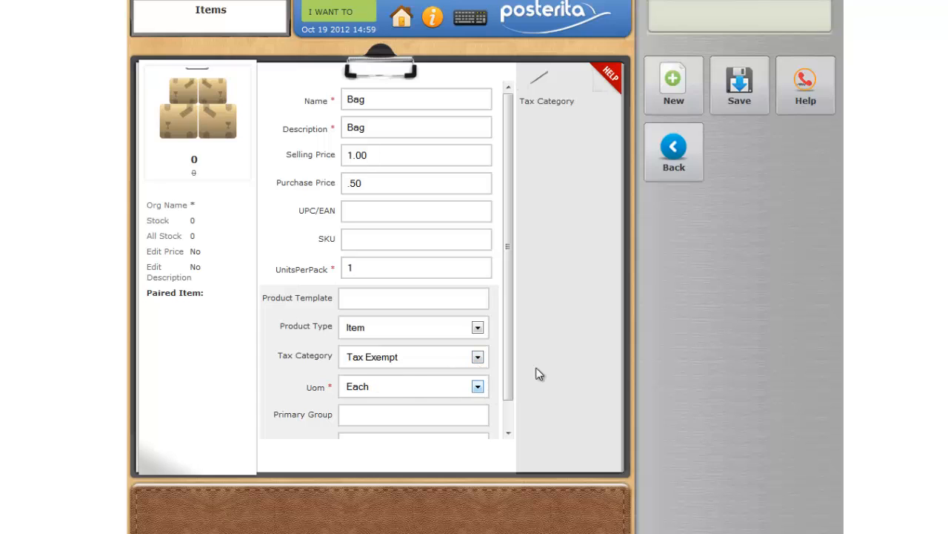
left_click(361, 421)
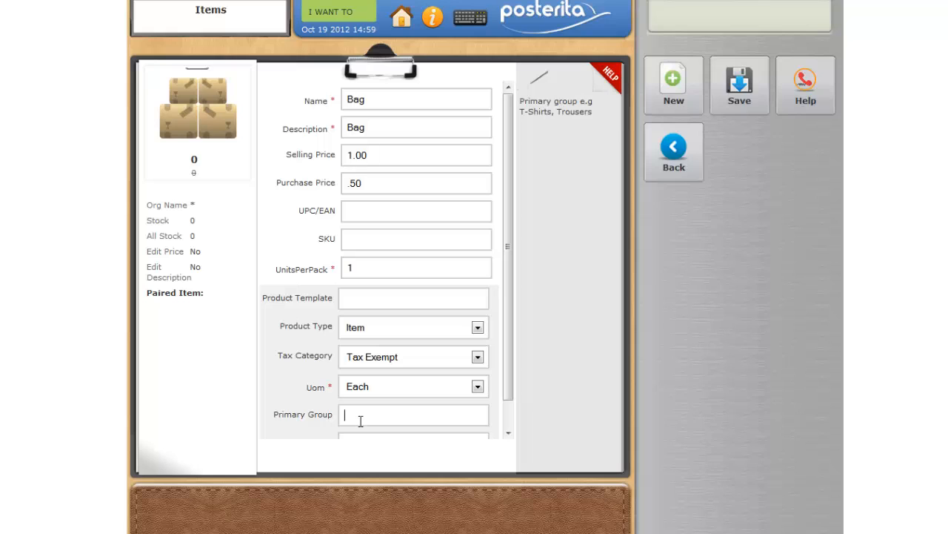
type("Bag")
left_click(741, 97)
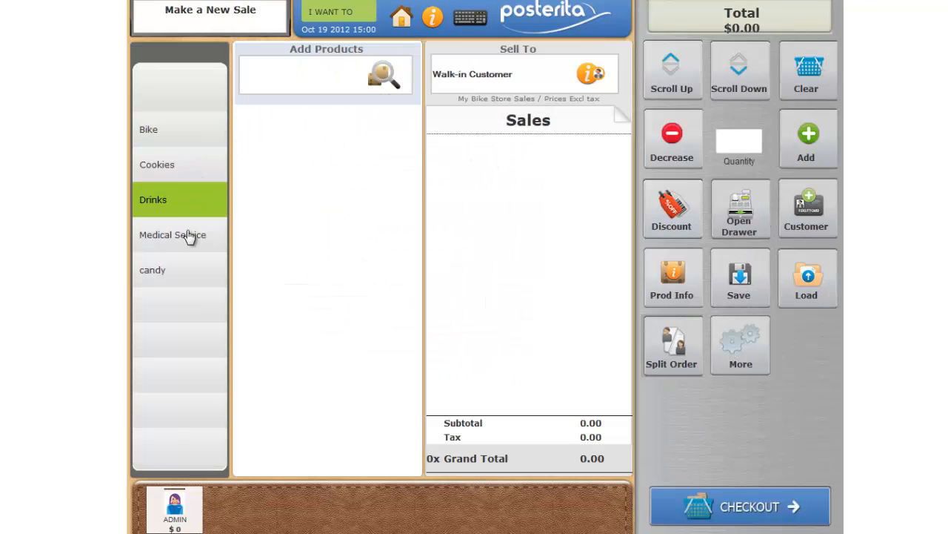
Search for "bag" in a new sale and add the Bag item
left_click(295, 92)
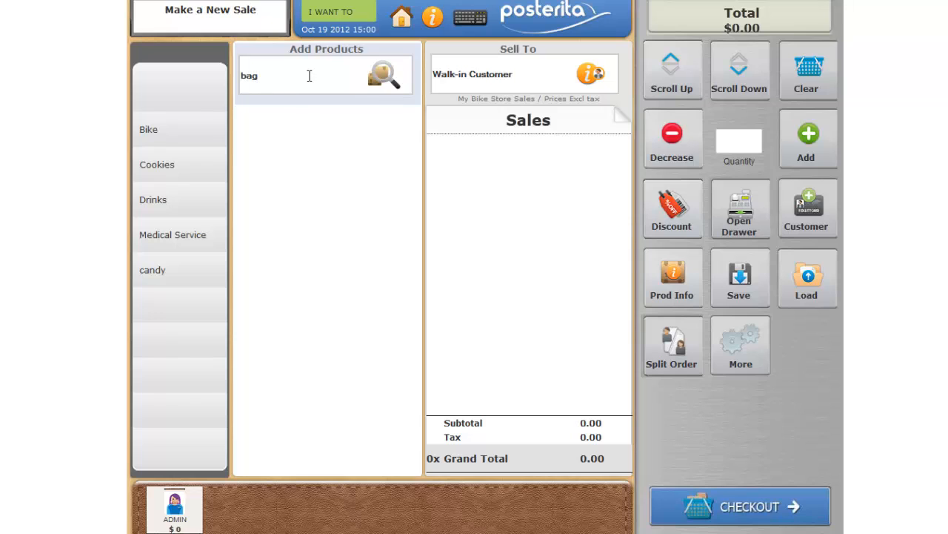
left_click(378, 77)
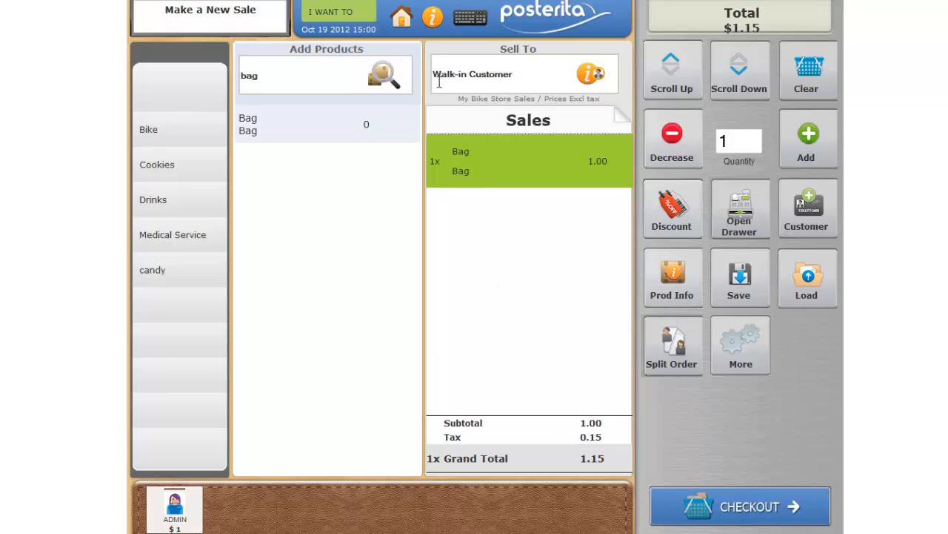
Open the Austin Terminal's record for editing from the list of POS terminals
left_click(401, 19)
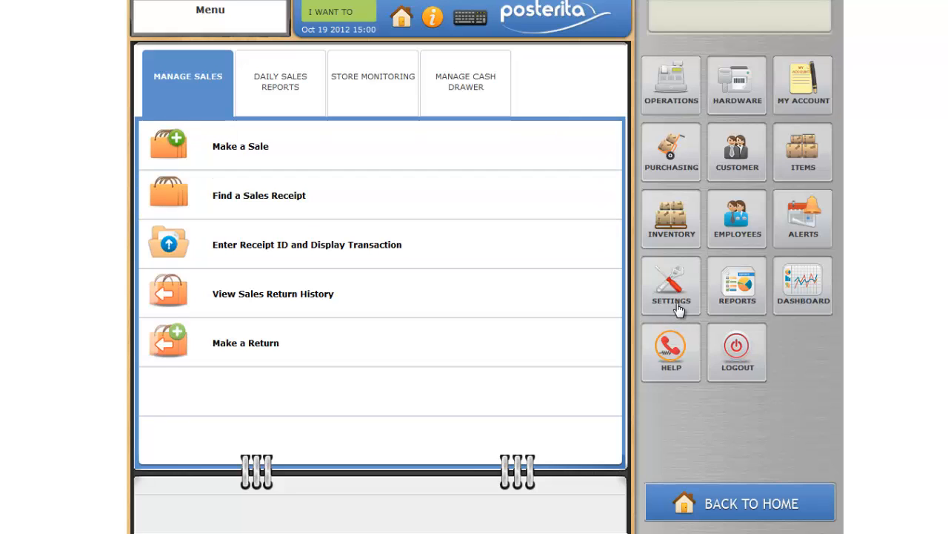
left_click(675, 304)
left_click(553, 77)
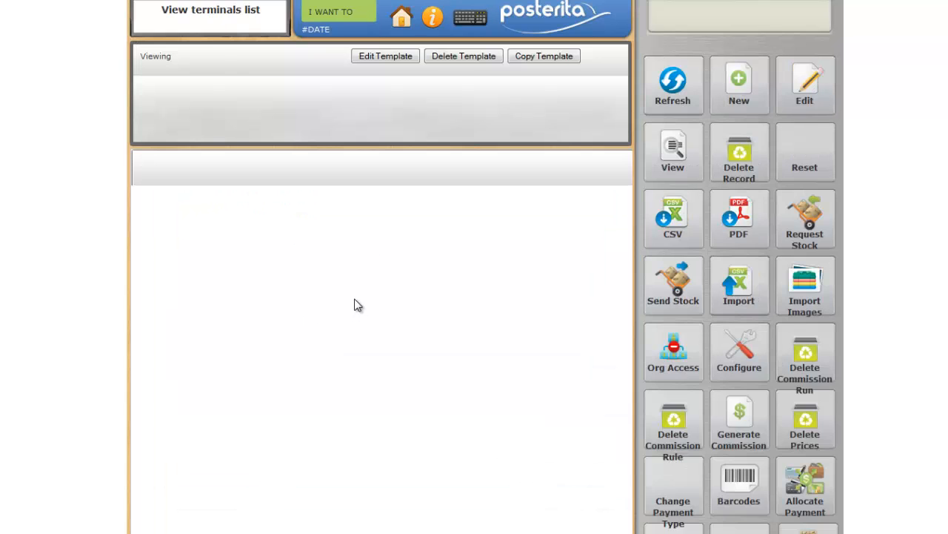
left_click(224, 56)
left_click(220, 79)
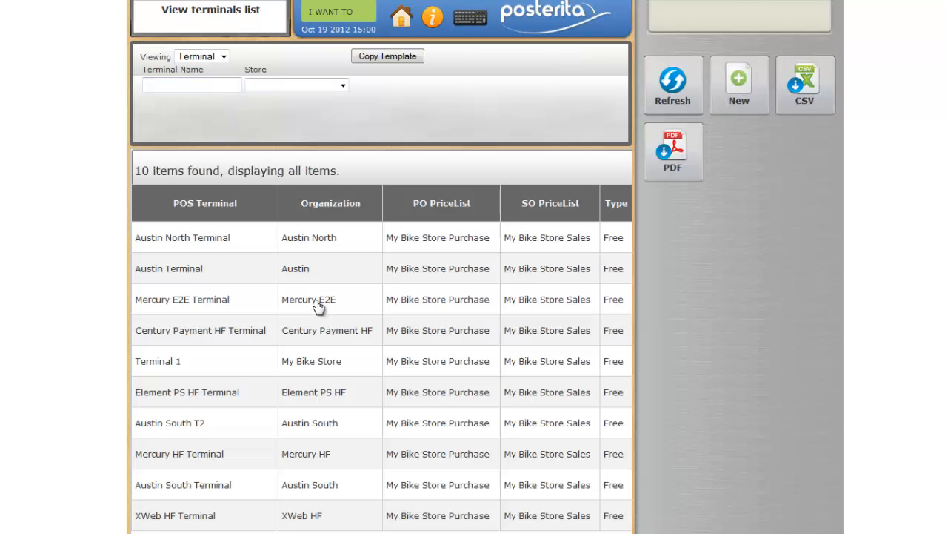
left_click(197, 279)
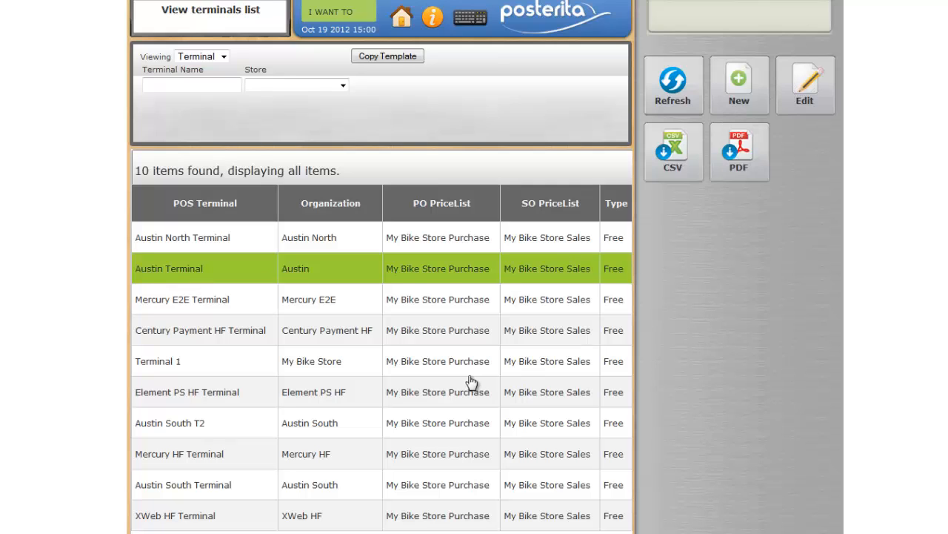
double_click(461, 267)
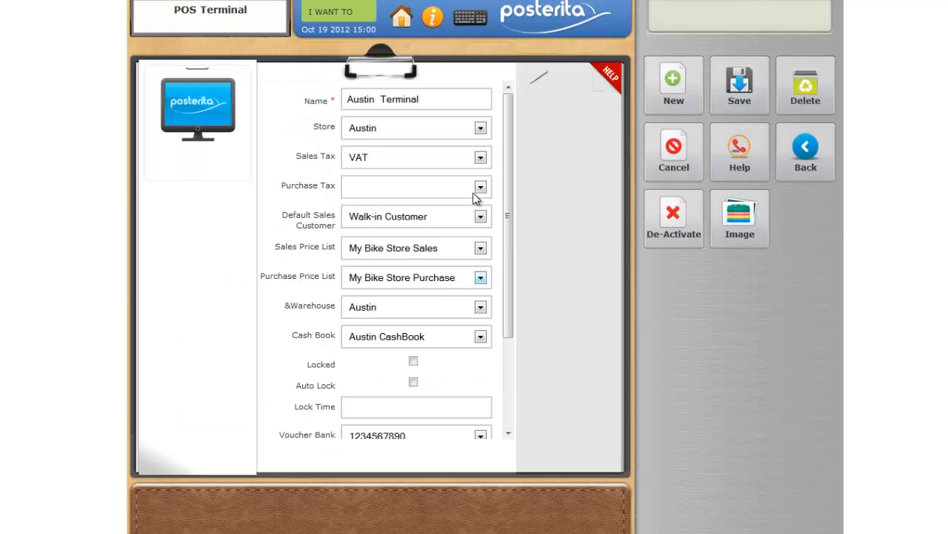
Clear the Austin Terminal's sales tax so that it is blank, and save the terminal
left_click(481, 157)
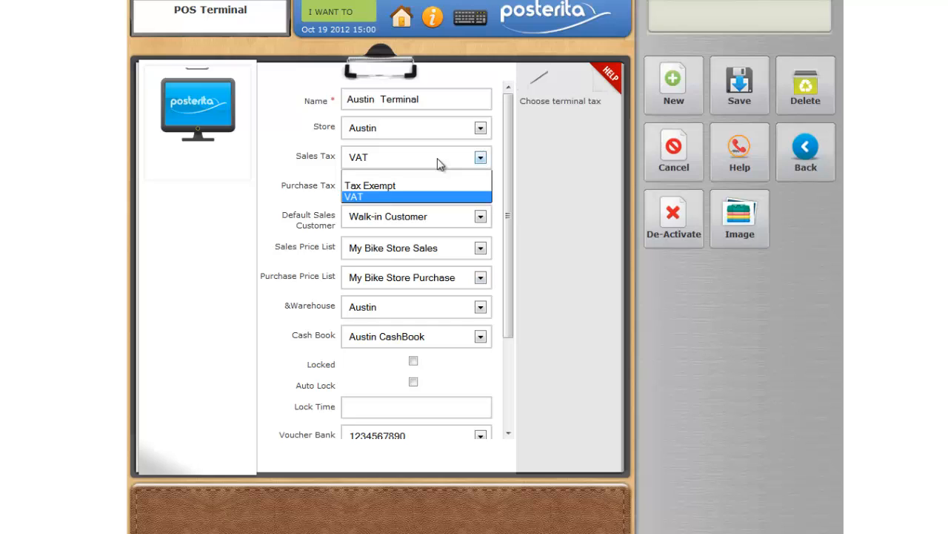
left_click(364, 176)
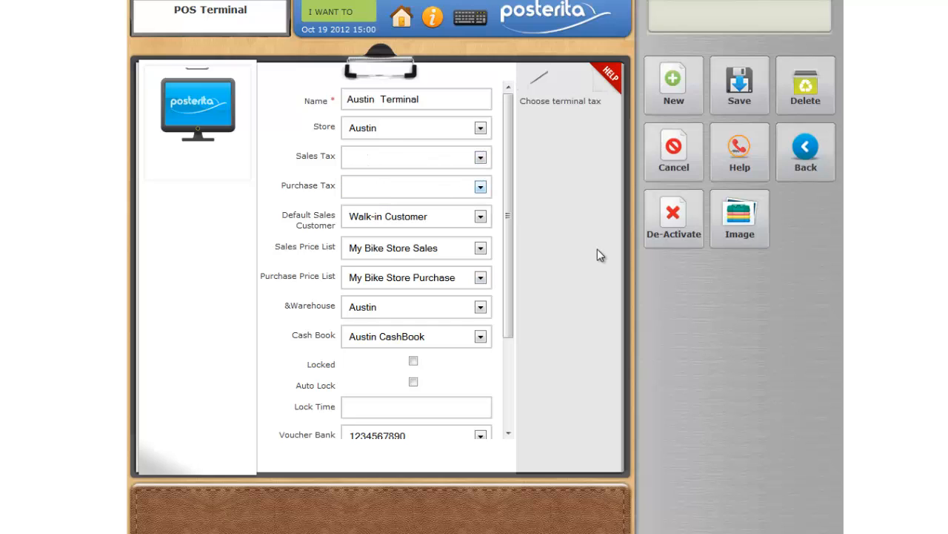
left_click(738, 87)
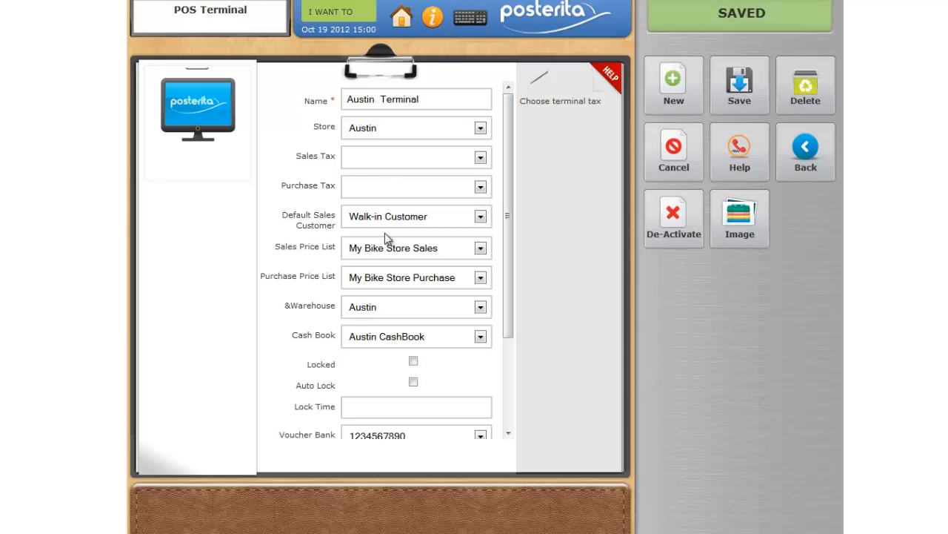
Return to the open sale, remove the existing Bag line and add Bag again by searching for "bag"
left_click(359, 27)
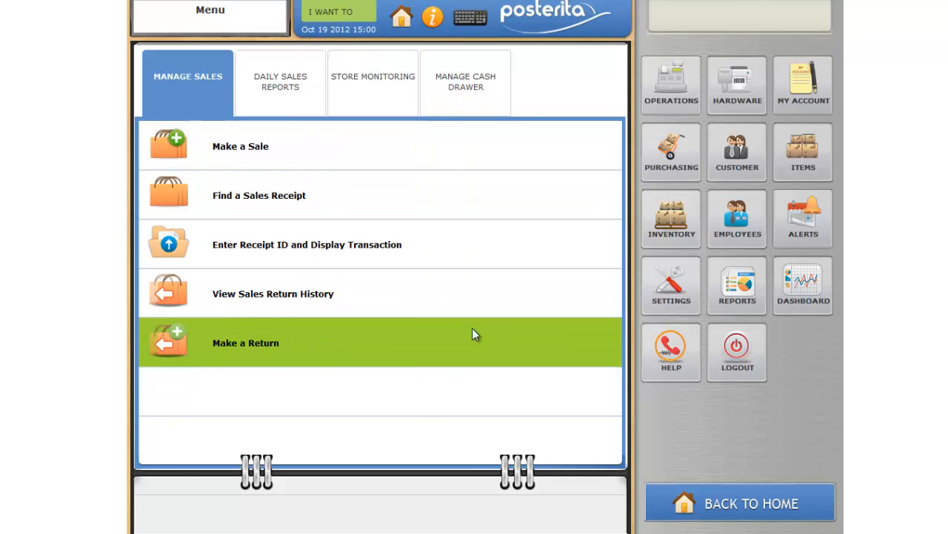
left_click(474, 334)
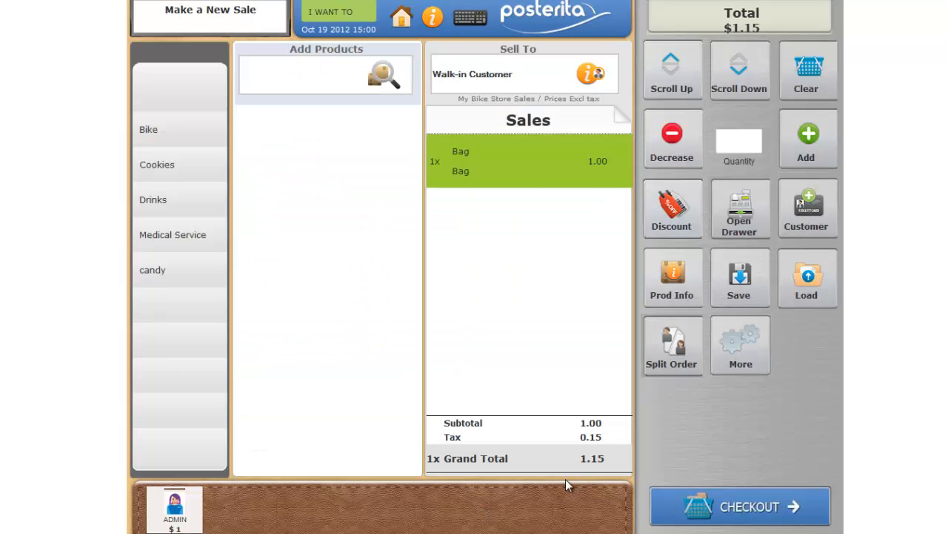
left_click(682, 157)
type("bag")
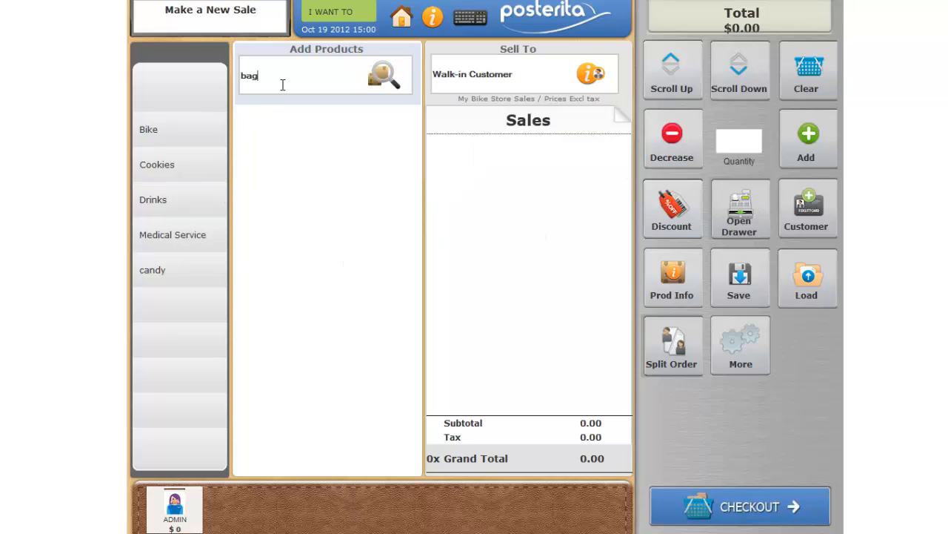
key("Return")
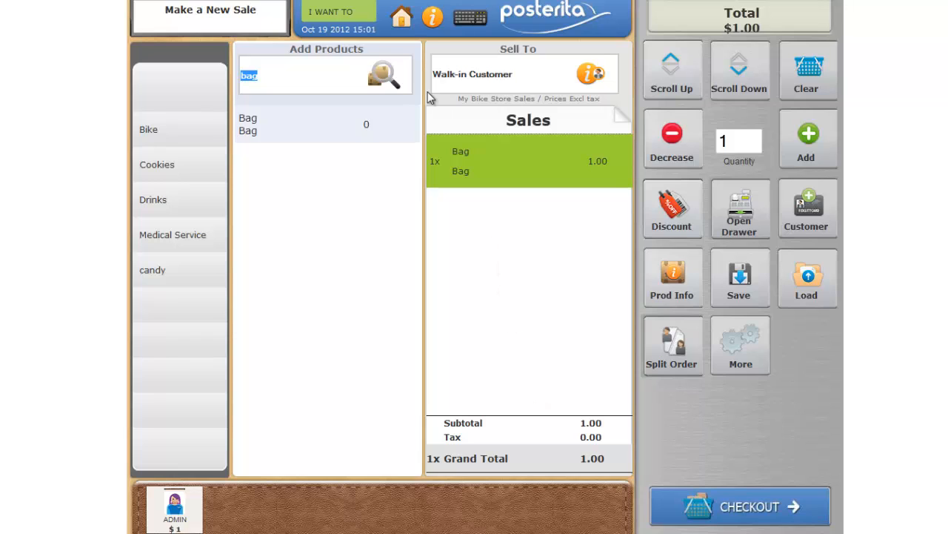
Start a new item named "Coupon $5" with the description "$5" and a selling price of -5
left_click(407, 24)
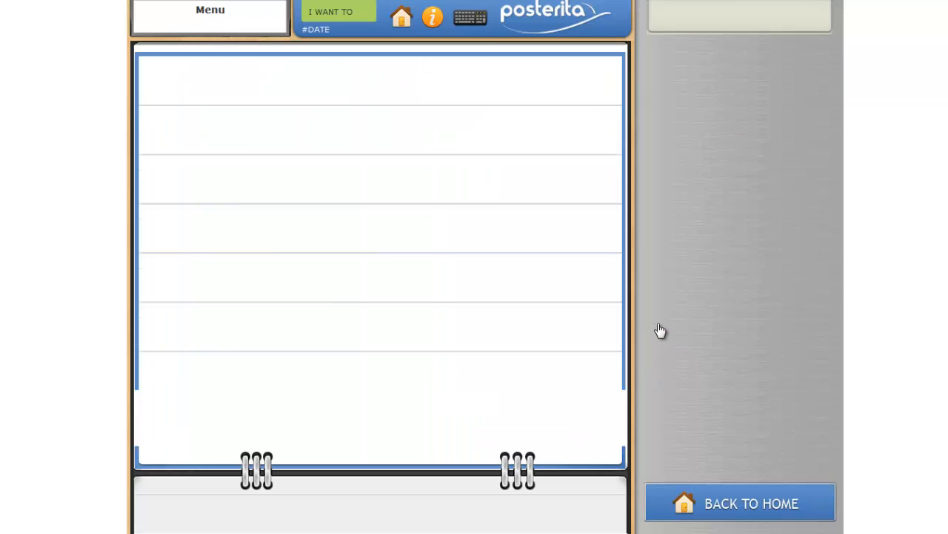
left_click(816, 169)
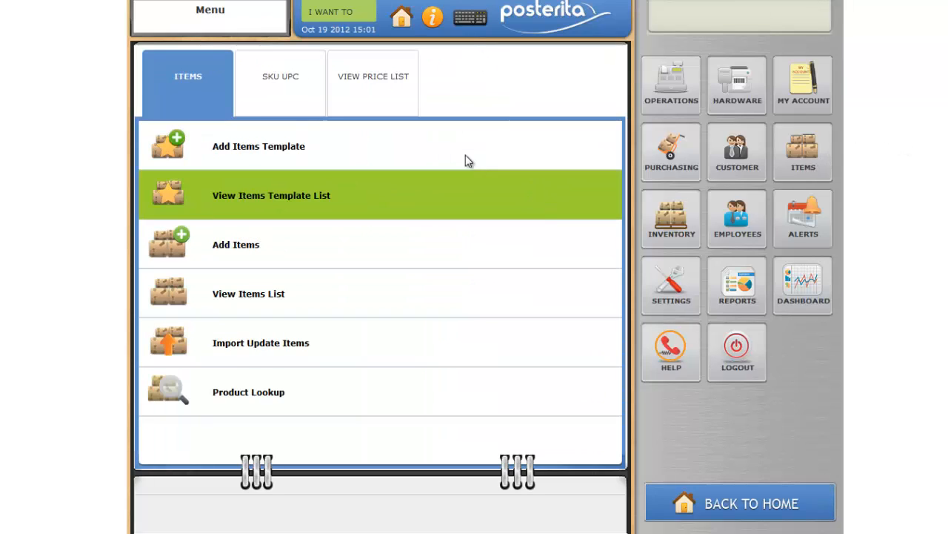
left_click(475, 197)
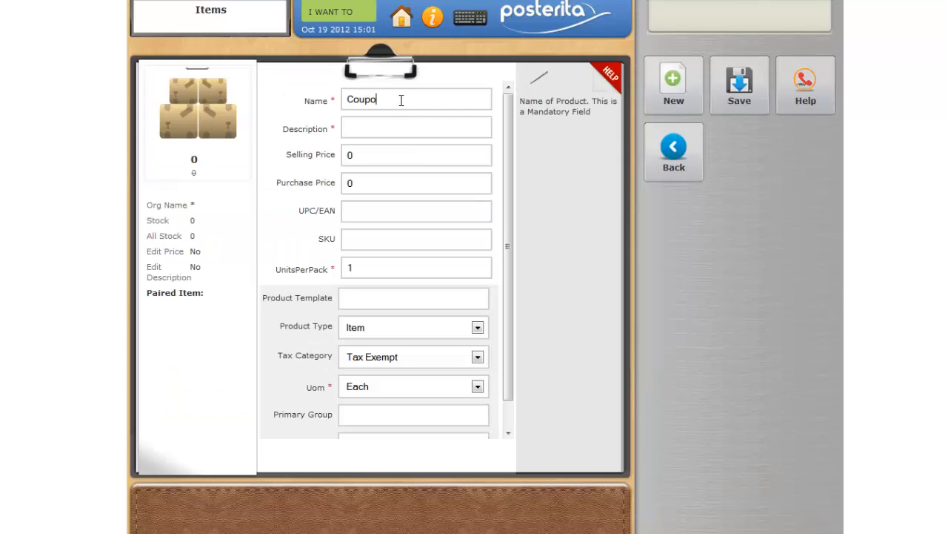
left_click(379, 154)
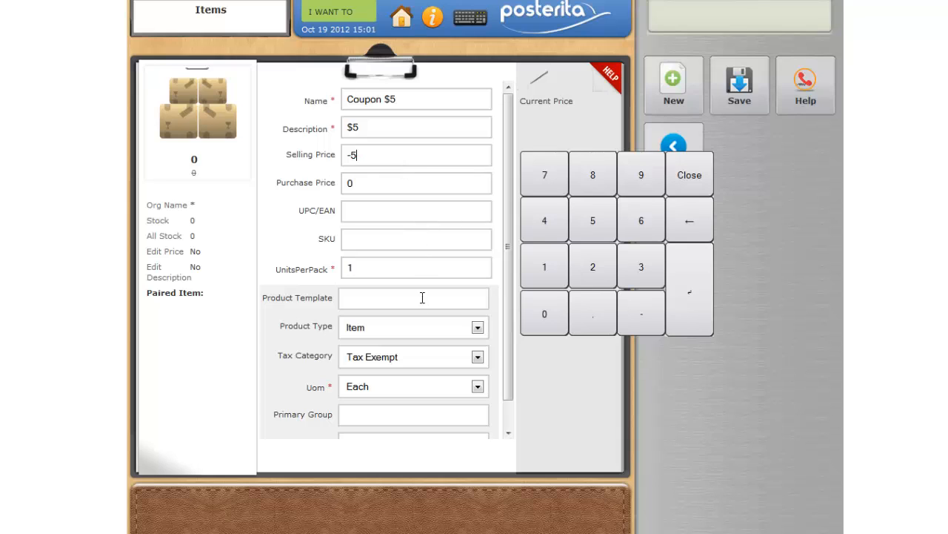
Set the coupon item's tax category to Tax Exempt and its primary group to "Coupon", and save the item
left_click(478, 357)
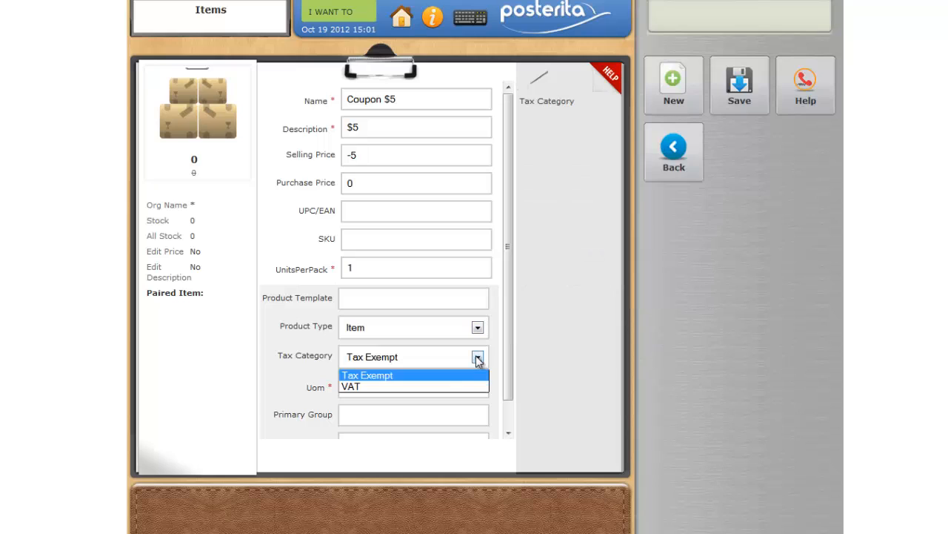
left_click(396, 376)
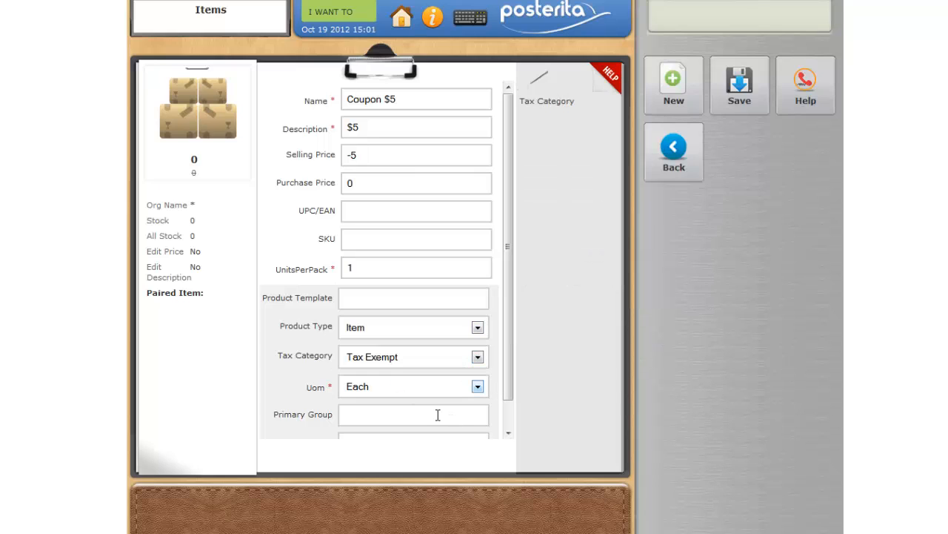
type("Coupon")
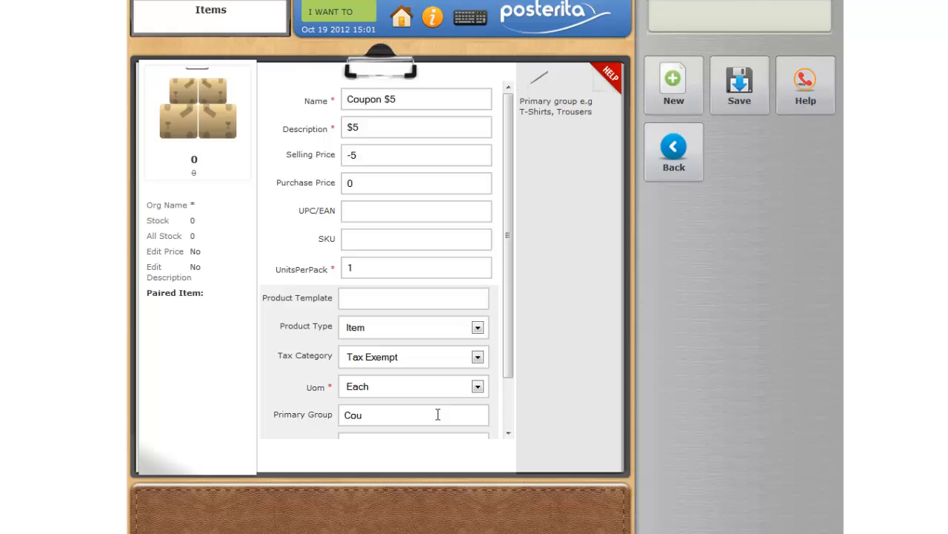
left_click(714, 108)
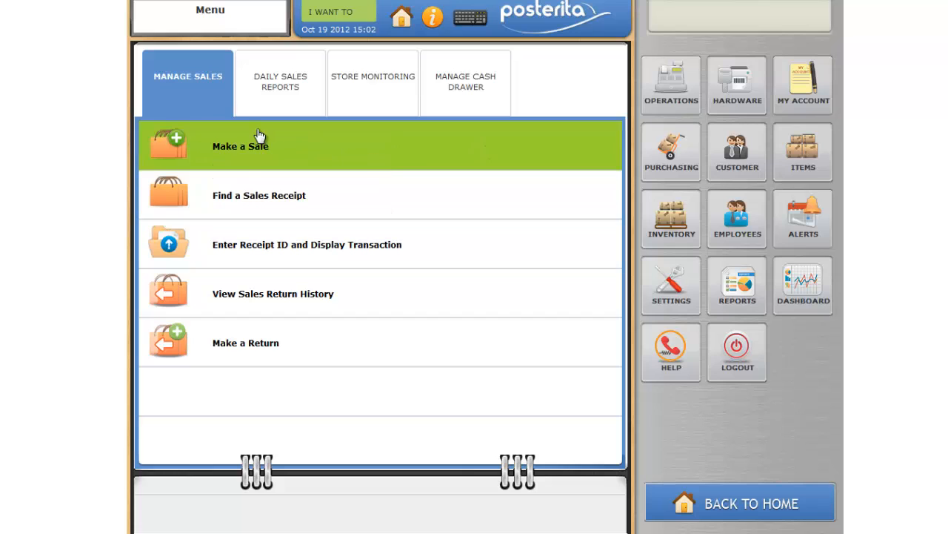
Start a sale with one Road Bike from the Bike category and search the products for "coup"
left_click(239, 154)
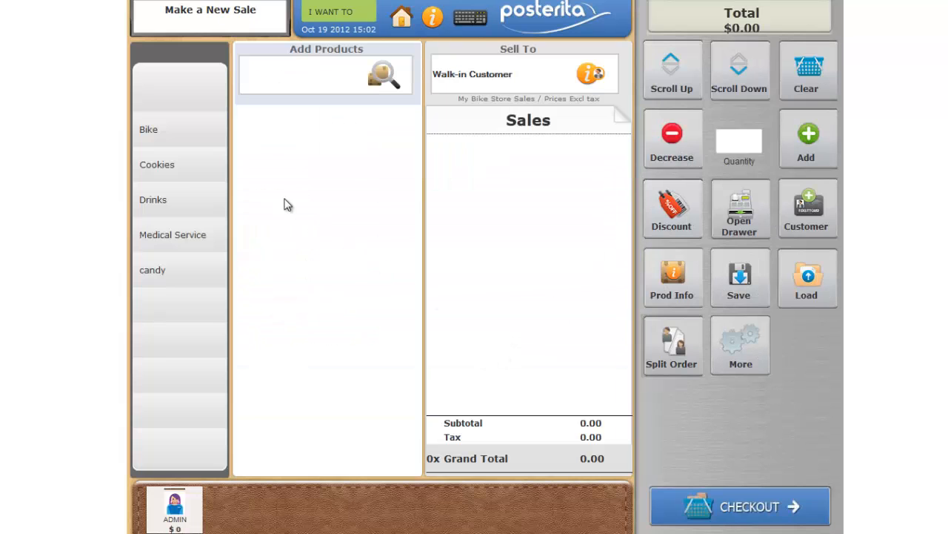
left_click(180, 132)
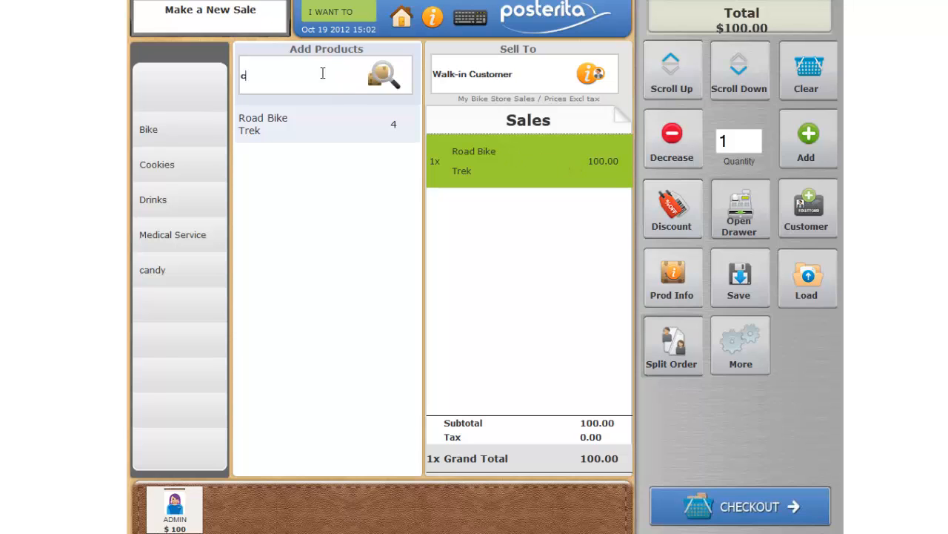
key("Return")
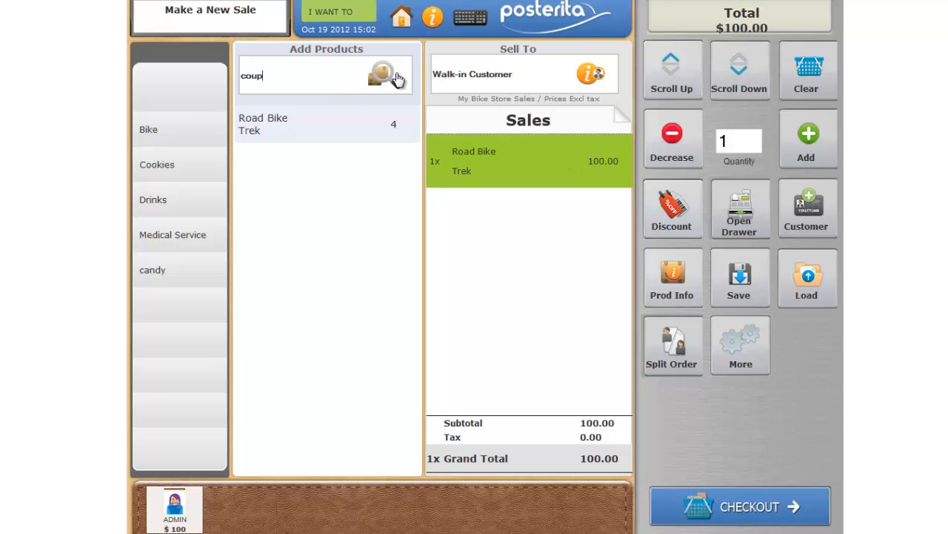